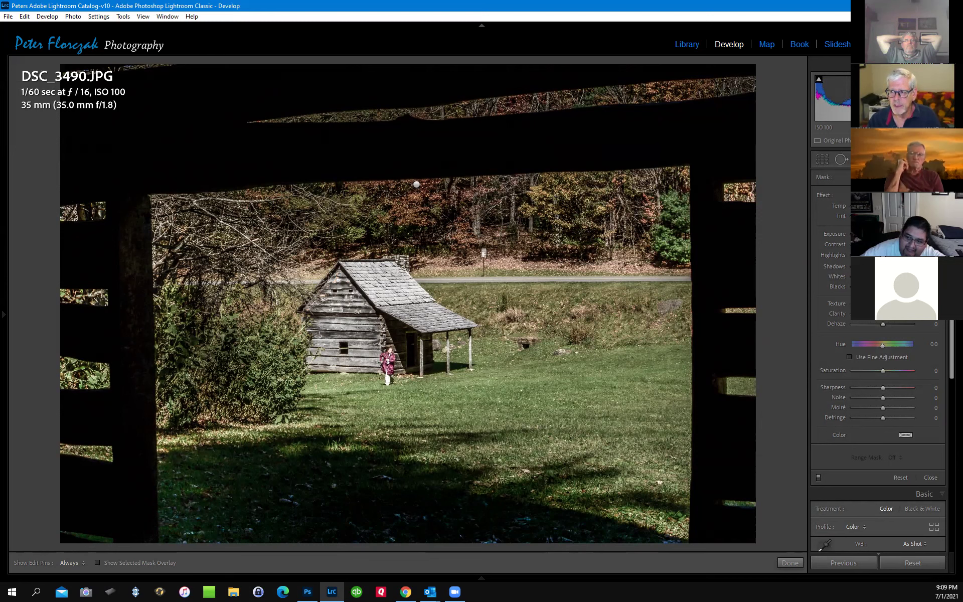
Step: Darken the large bush beside the cabin with a size 13 auto-masked adjustment brush and set its saturation to -70
key("k")
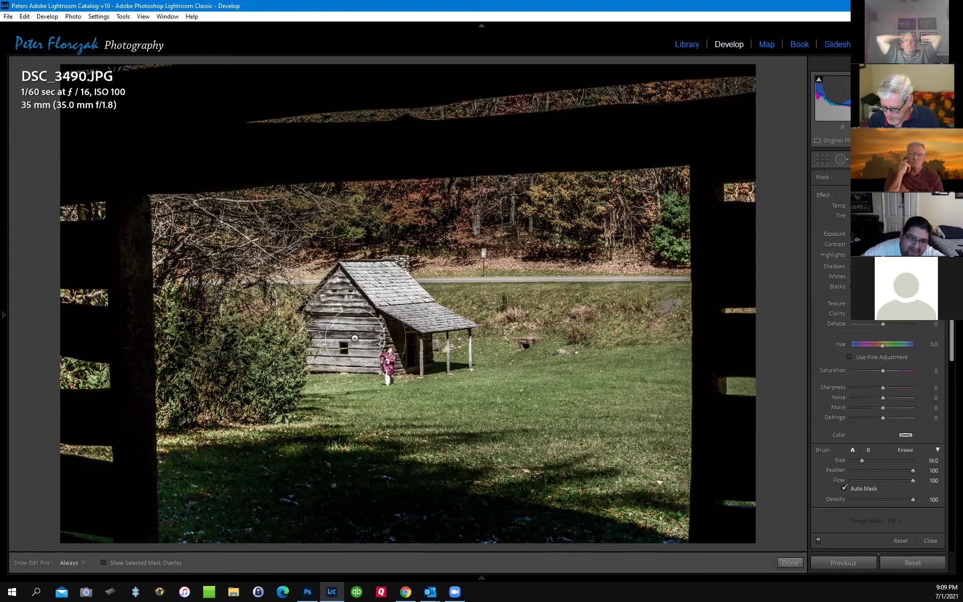
scroll(355, 338, "down", 3)
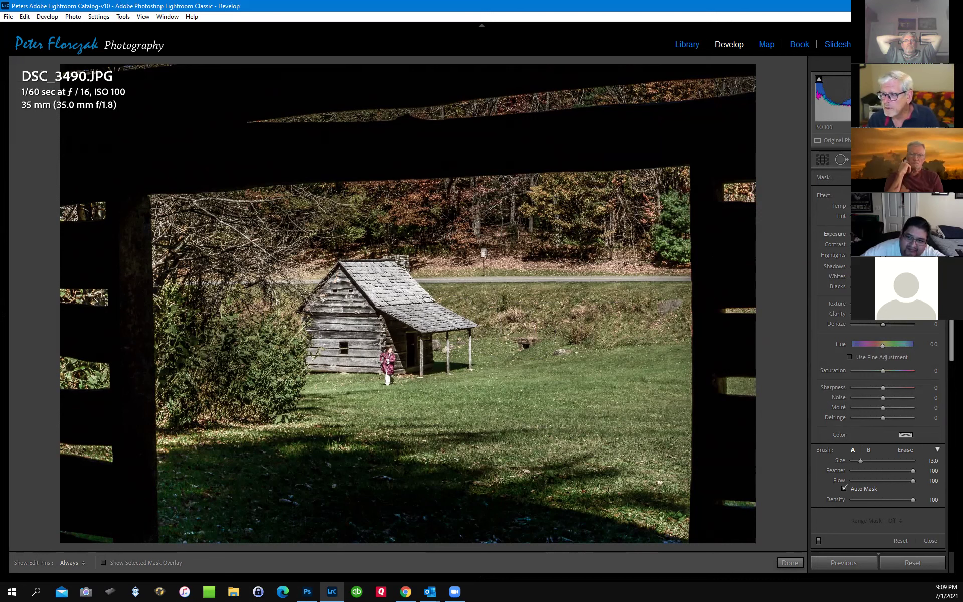
key("h")
mouse_move(266, 361)
left_mouse_down()
mouse_move(200, 326)
mouse_move(210, 301)
mouse_move(195, 382)
left_mouse_up()
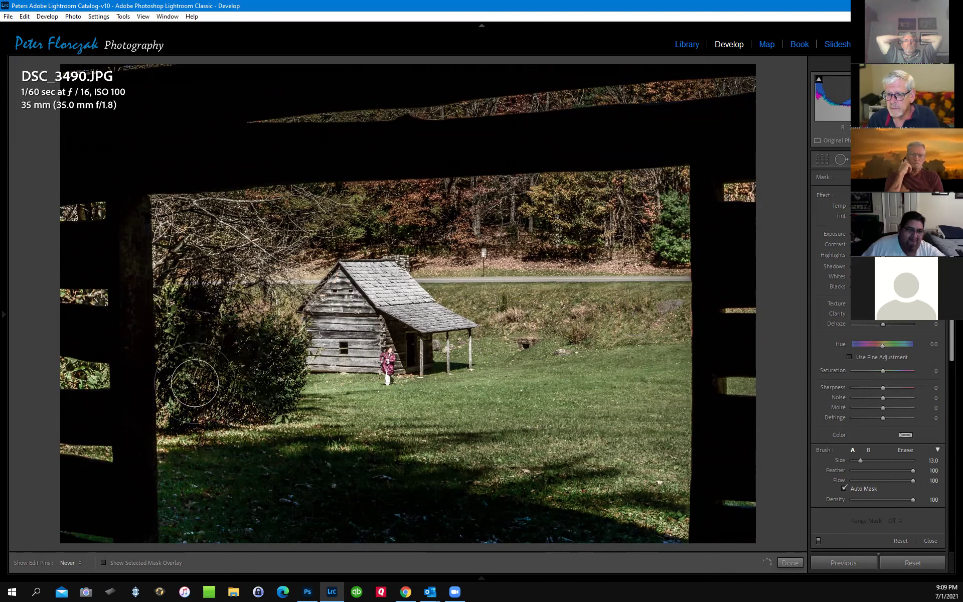
key("h")
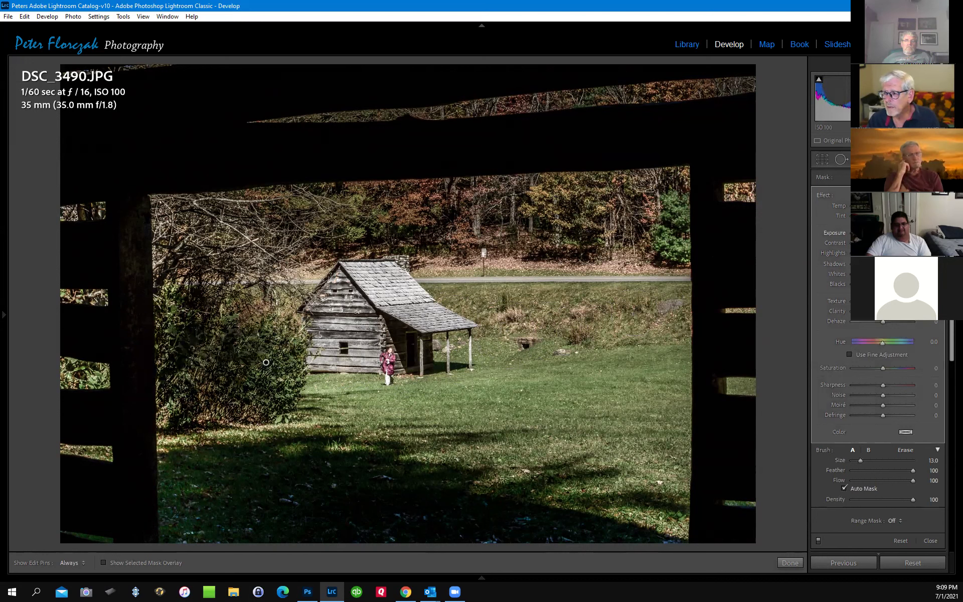
left_click_drag(885, 366, 861, 369)
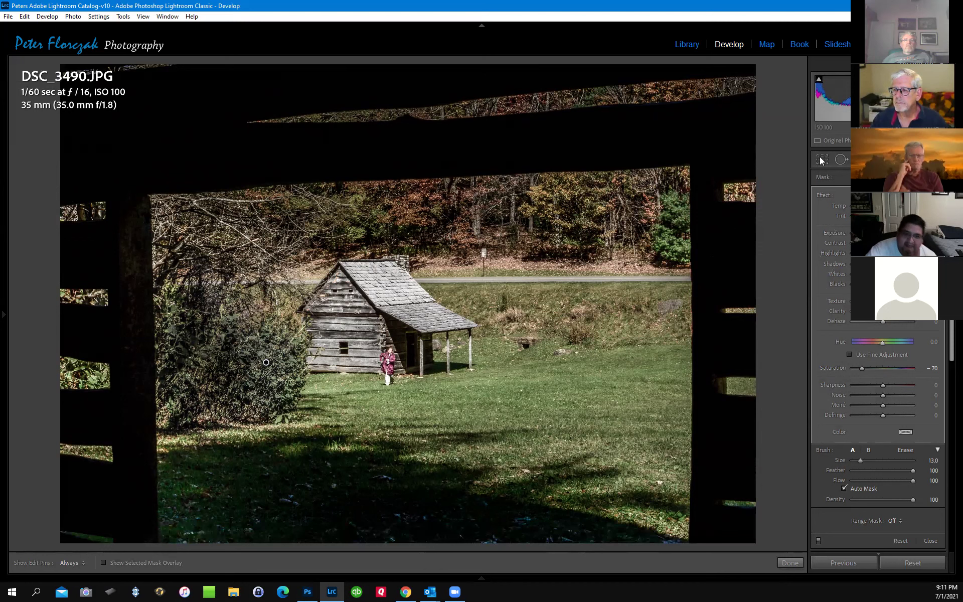
Step: Remove the white roadside sign behind the cabin with Spot Removal, and undo the last spot placed on its post
left_click(840, 159)
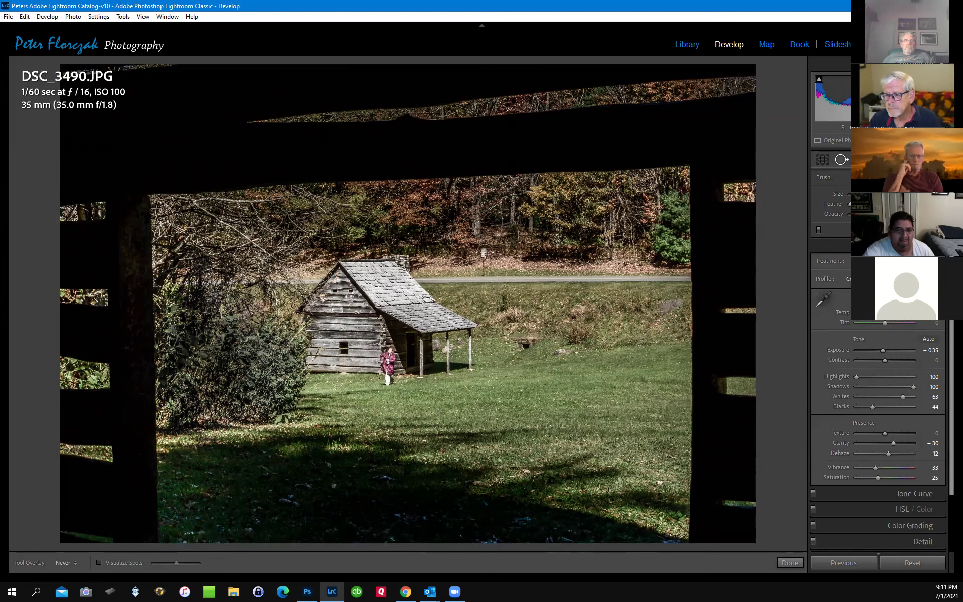
left_click(484, 256)
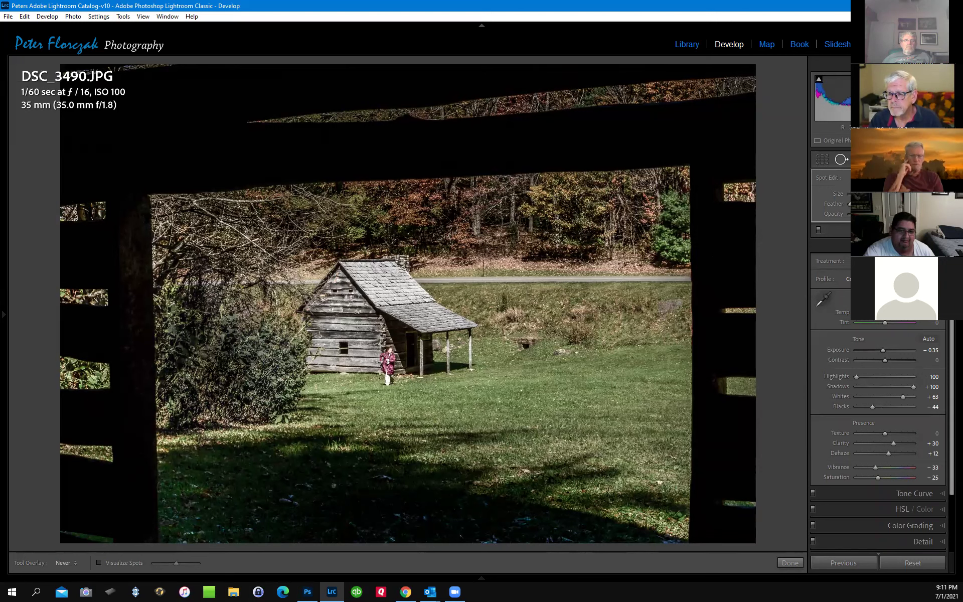
left_click(483, 266)
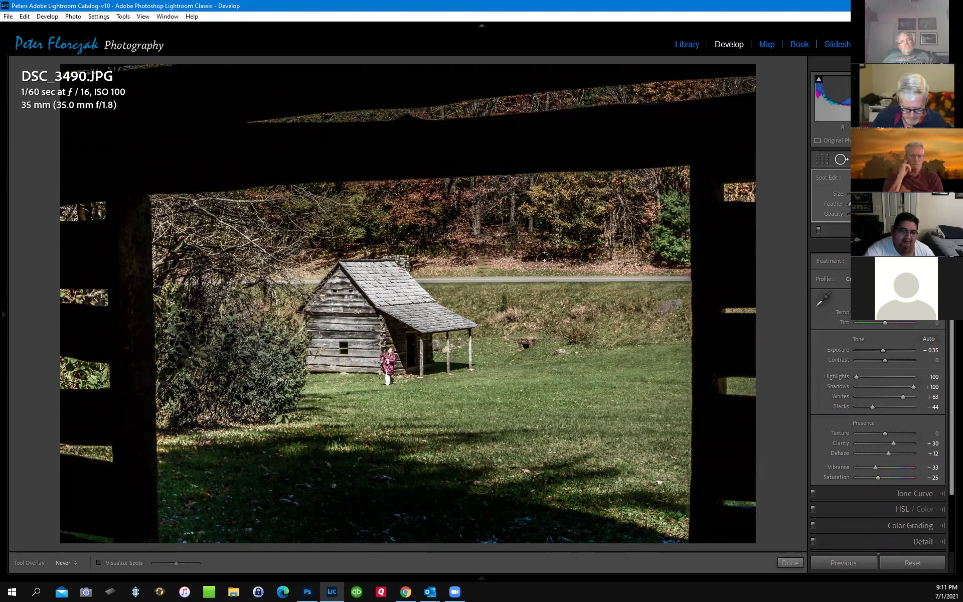
key("ctrl+z")
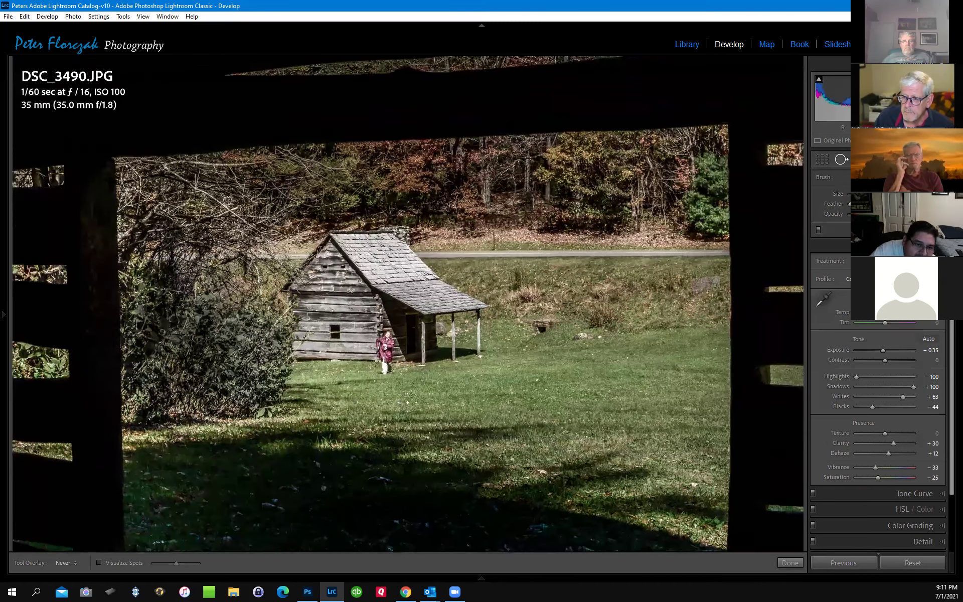
Step: Try to remove the person in front of the cabin with Spot Removal
key("ctrl+=")
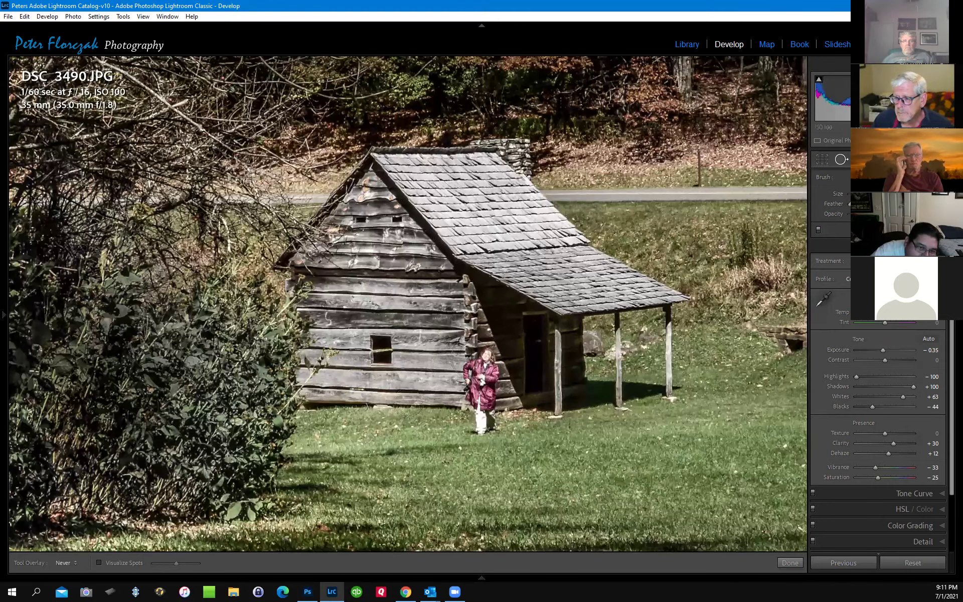
mouse_move(478, 352)
left_mouse_down()
mouse_move(481, 418)
mouse_move(485, 348)
left_mouse_up()
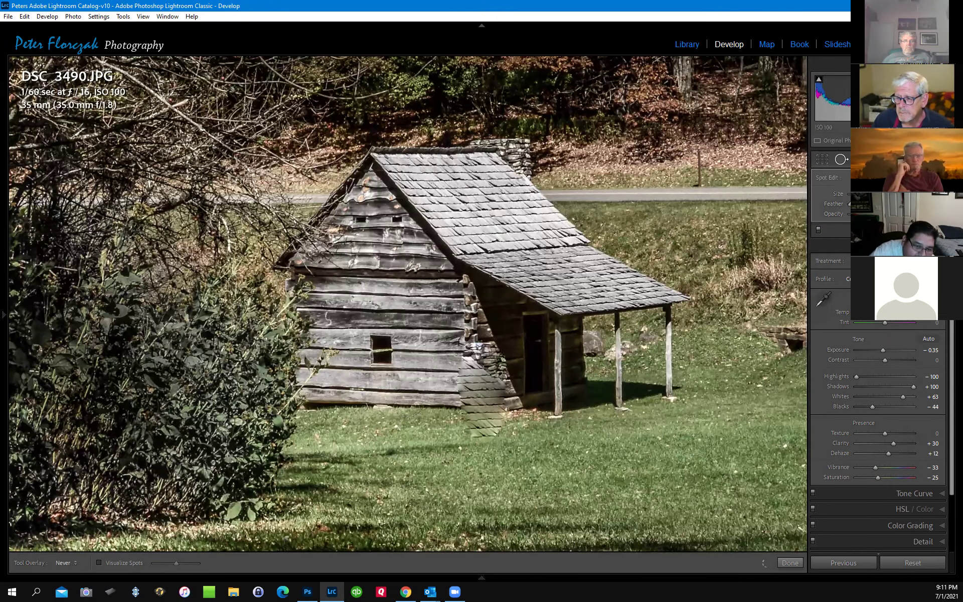
key("ctrl+z")
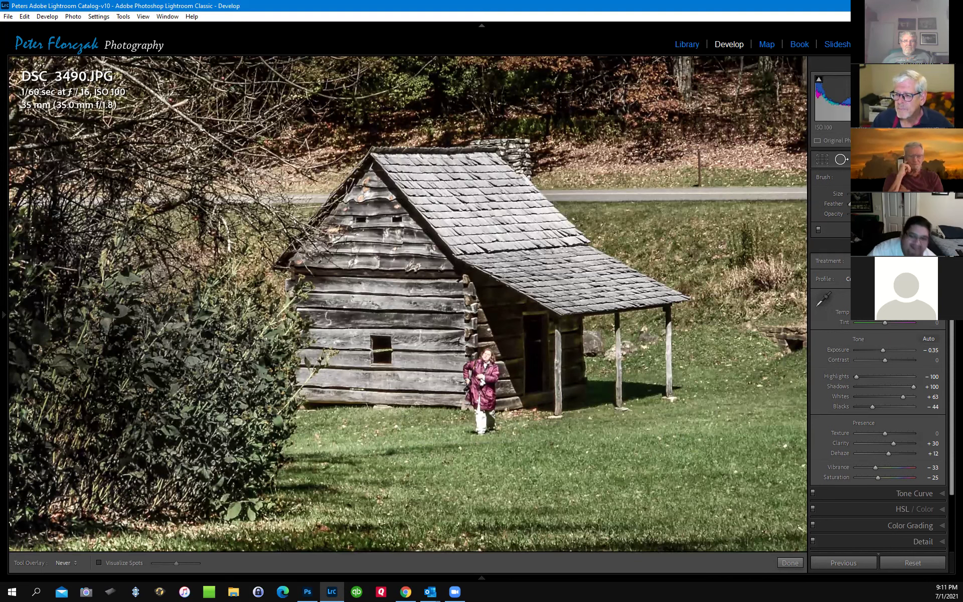
Step: Remove the light rock and the bright specks in the grass right of the cabin with Spot Removal
left_click_drag(488, 319, 389, 295)
left_click_drag(510, 301, 425, 292)
left_click_drag(552, 301, 467, 293)
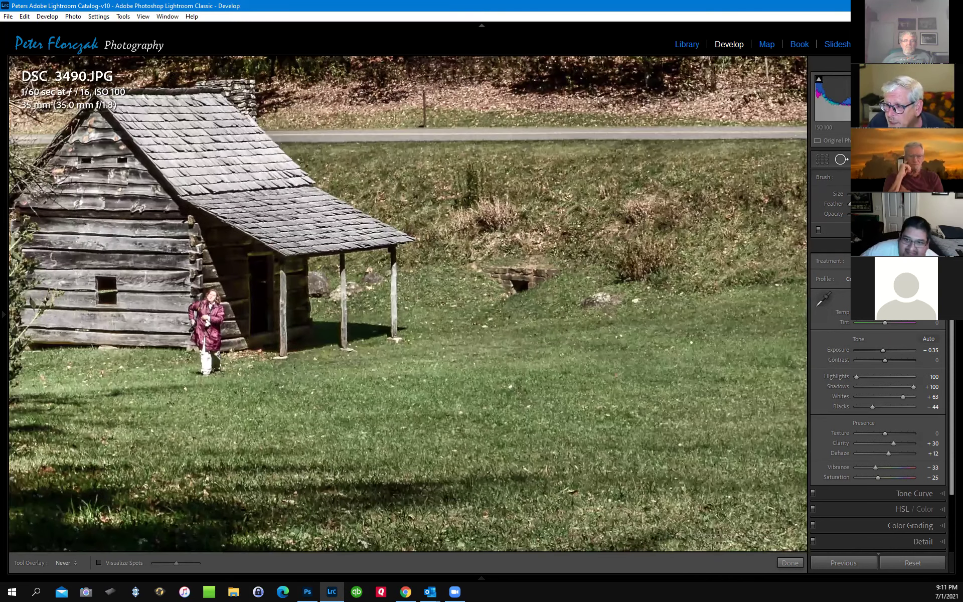
left_click_drag(588, 301, 595, 301)
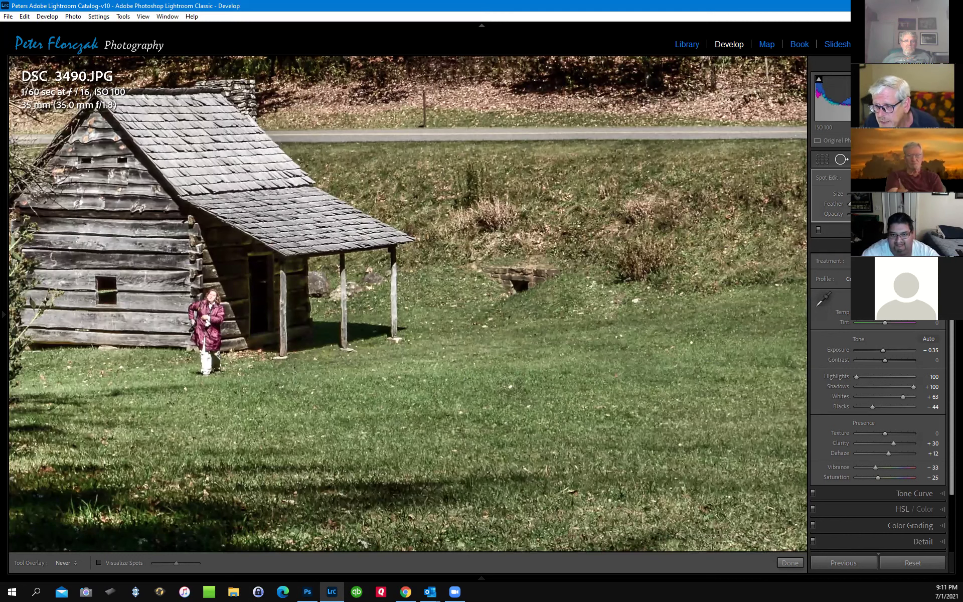
left_click(510, 384)
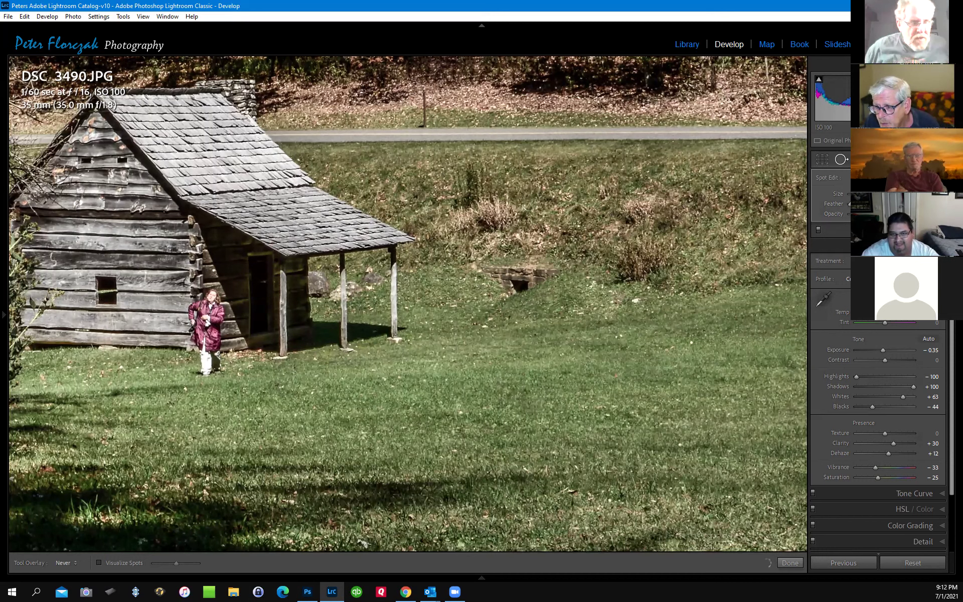
left_click(620, 340)
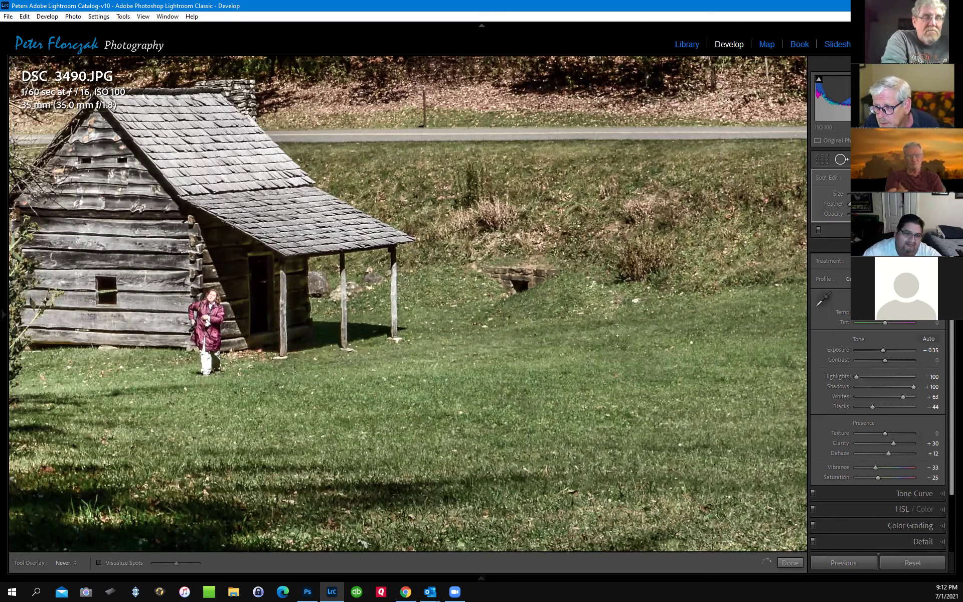
left_click(469, 415)
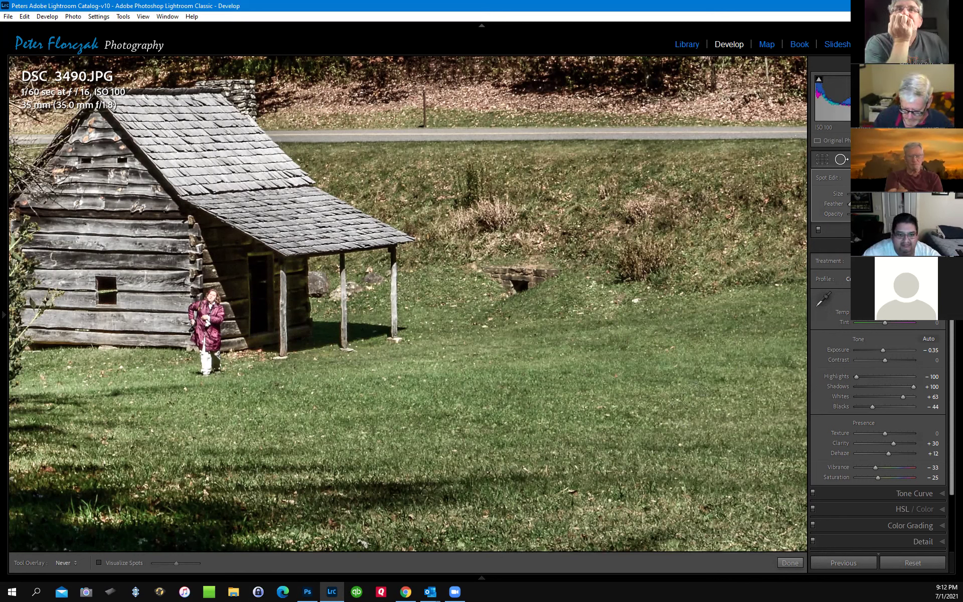
scroll(693, 395, "down", 3)
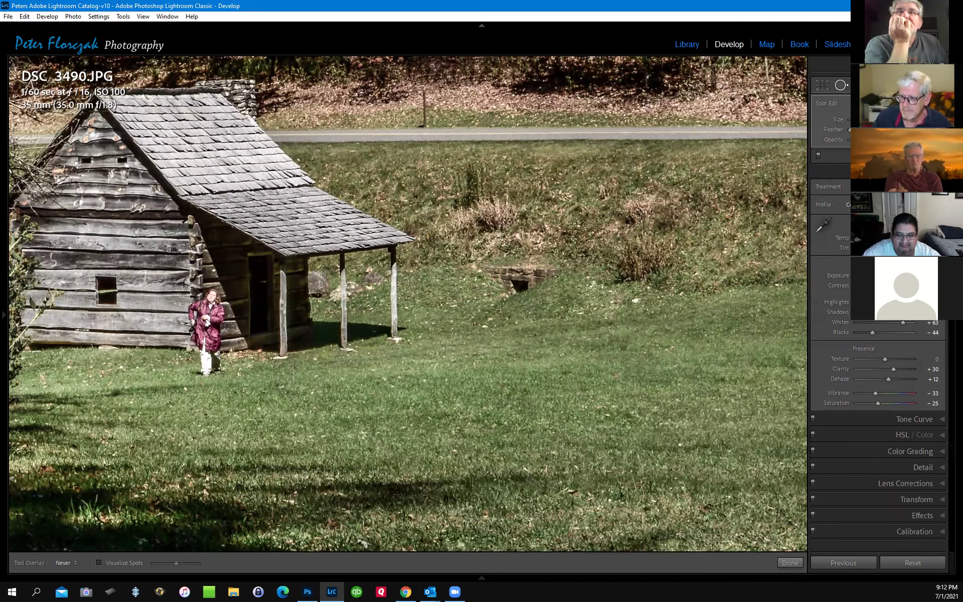
left_click(843, 88)
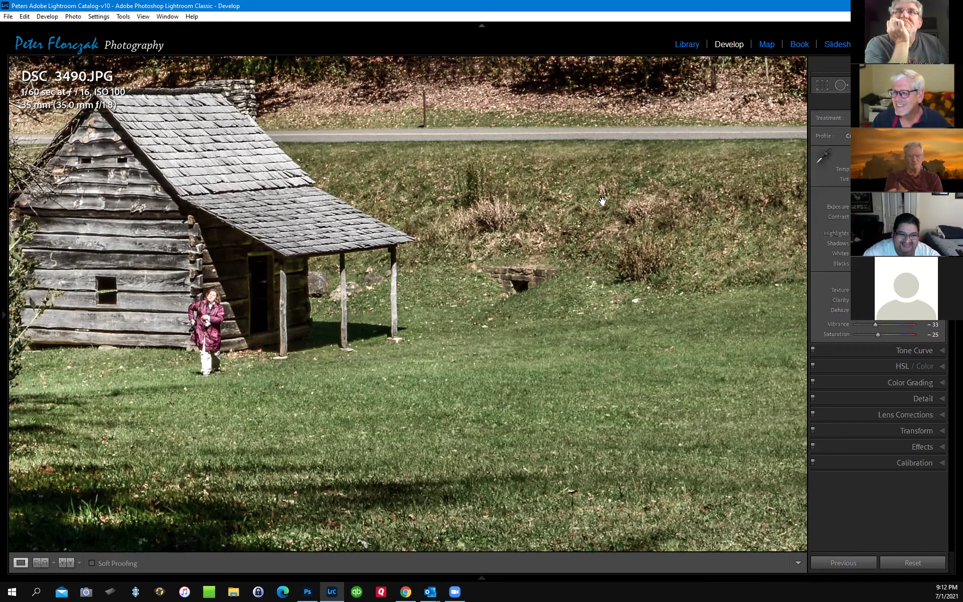
left_click(638, 229)
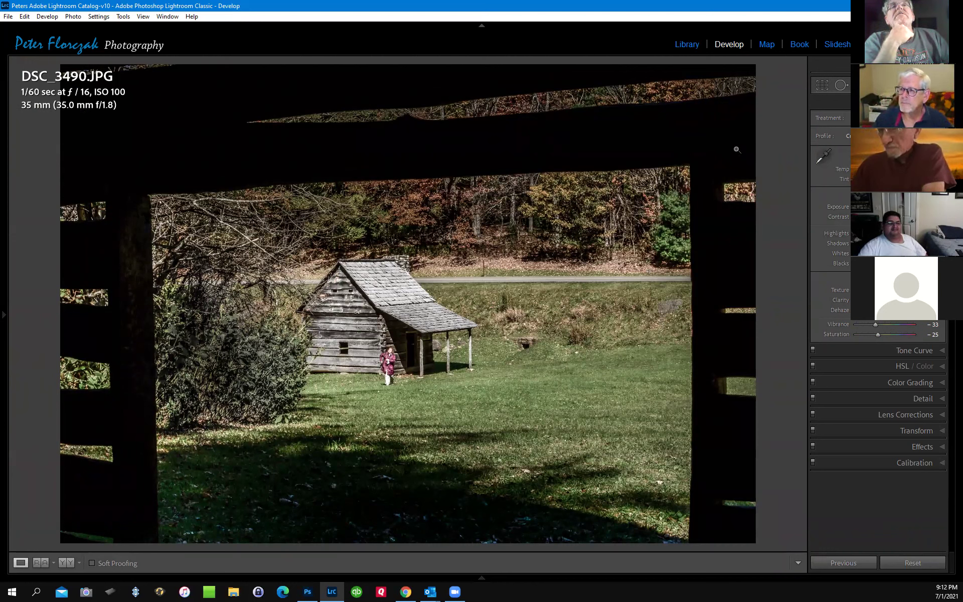
Step: Look over the photos in the library grid and reopen DSC_3490.JPG for developing
left_click(687, 44)
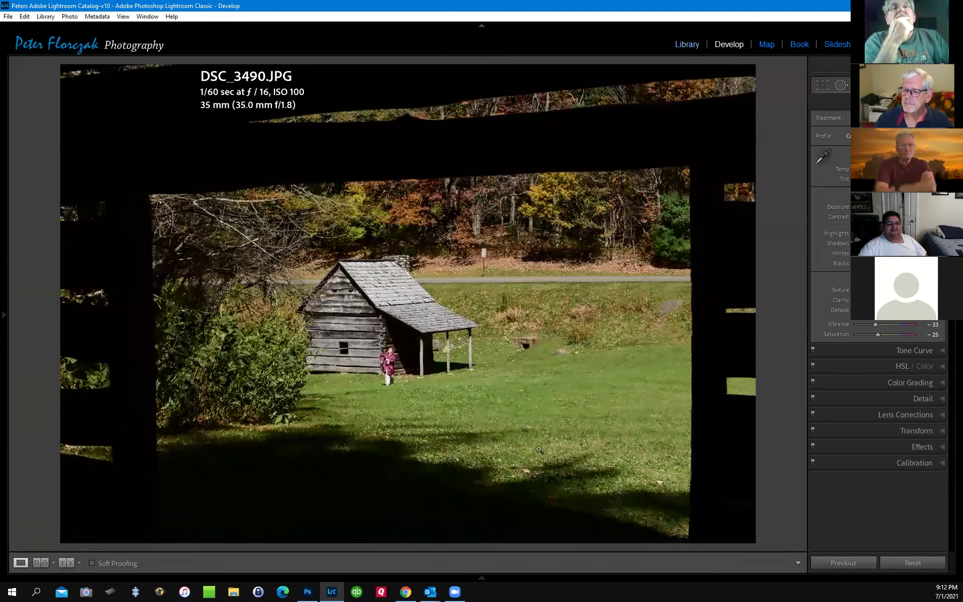
left_click(200, 562)
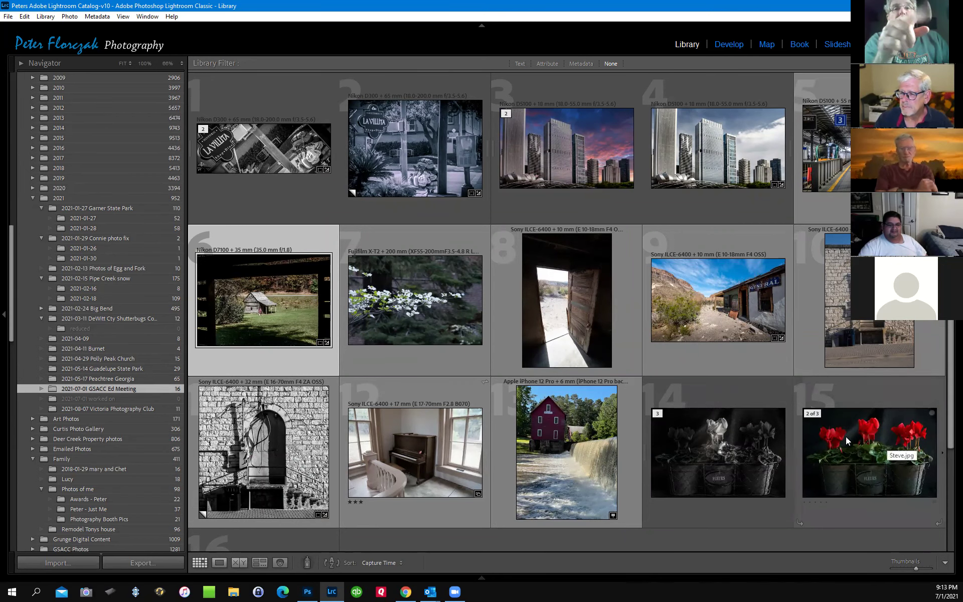
double_click(277, 304)
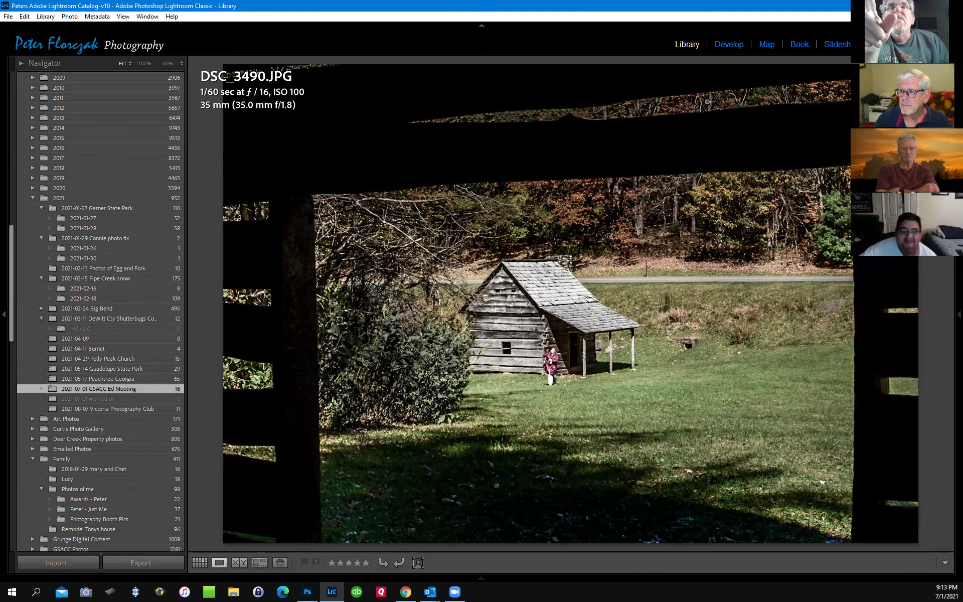
left_click(734, 43)
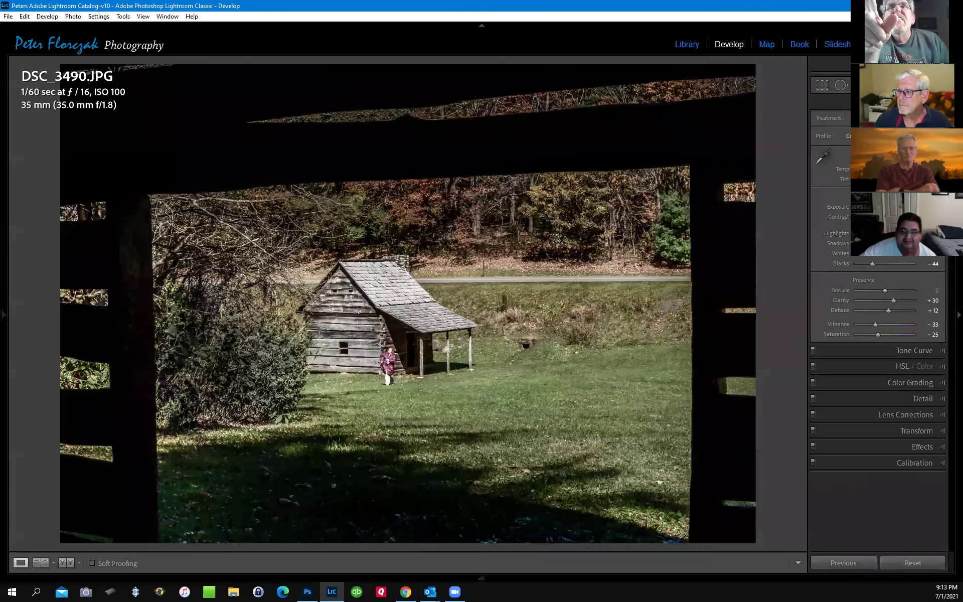
Step: Add an inverted radial filter with feather 100 that brightens the dry brush on the bank right of the cabin
key("shift+m")
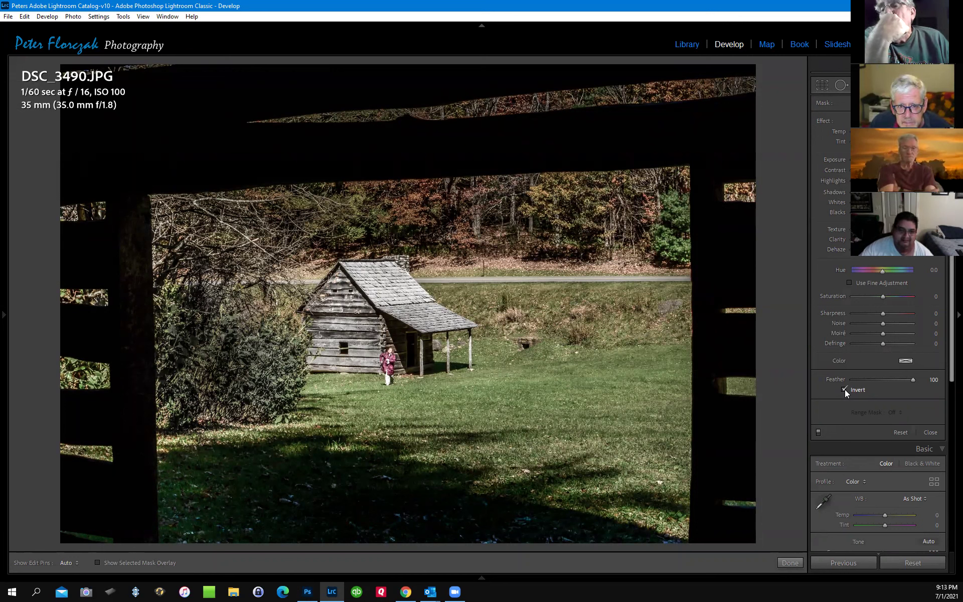
mouse_move(359, 272)
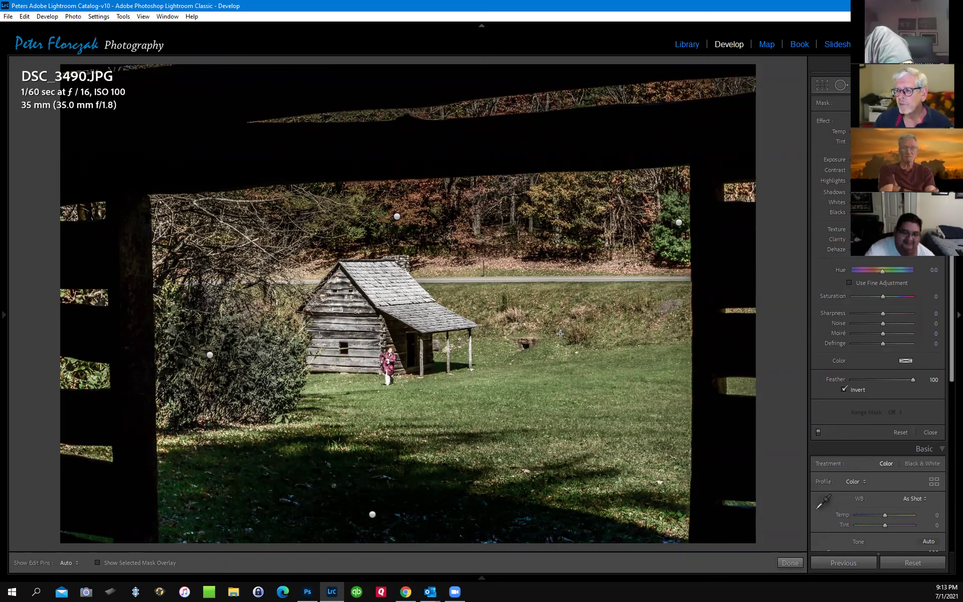
mouse_move(560, 334)
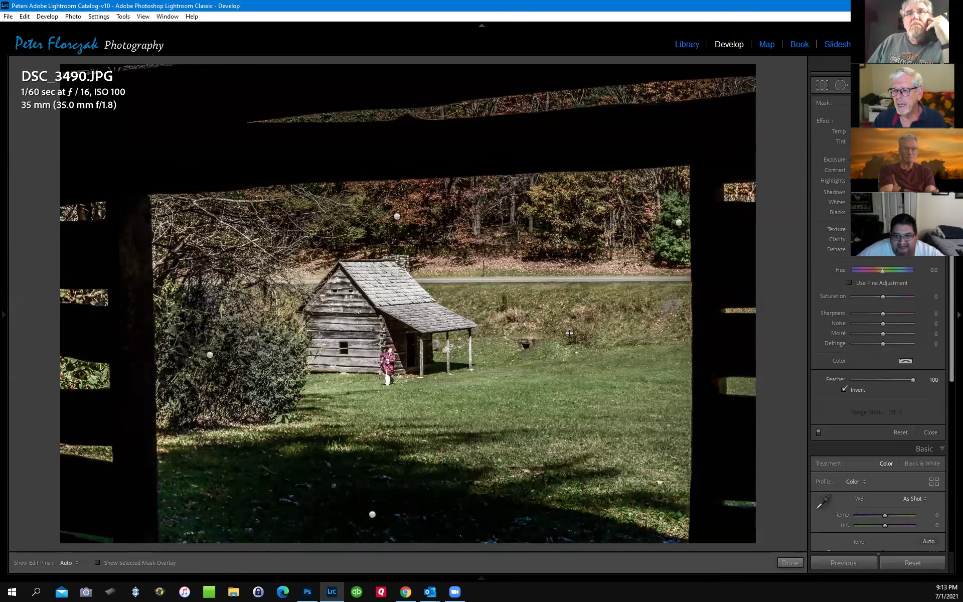
left_click_drag(559, 327, 626, 360)
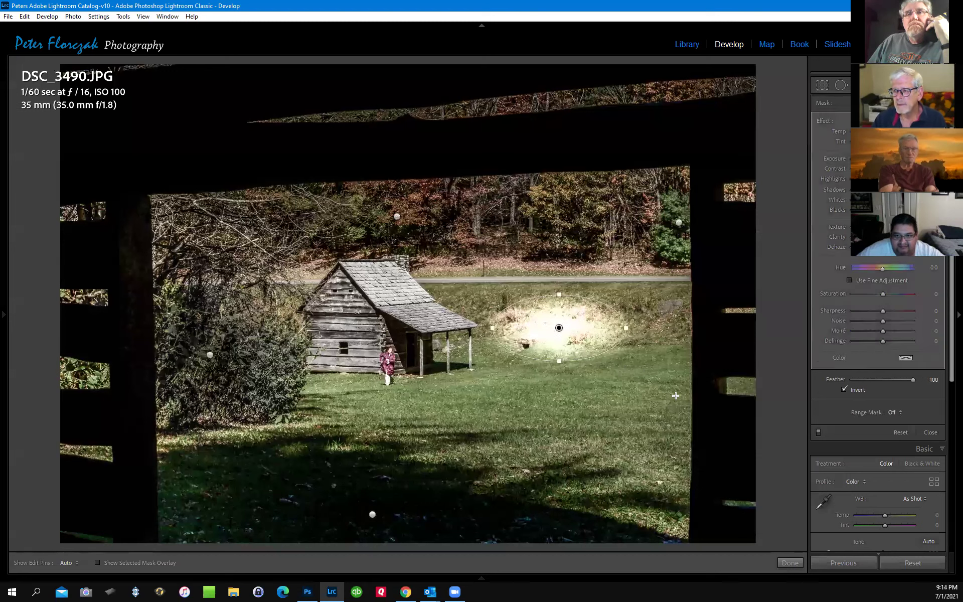
key("shift+m")
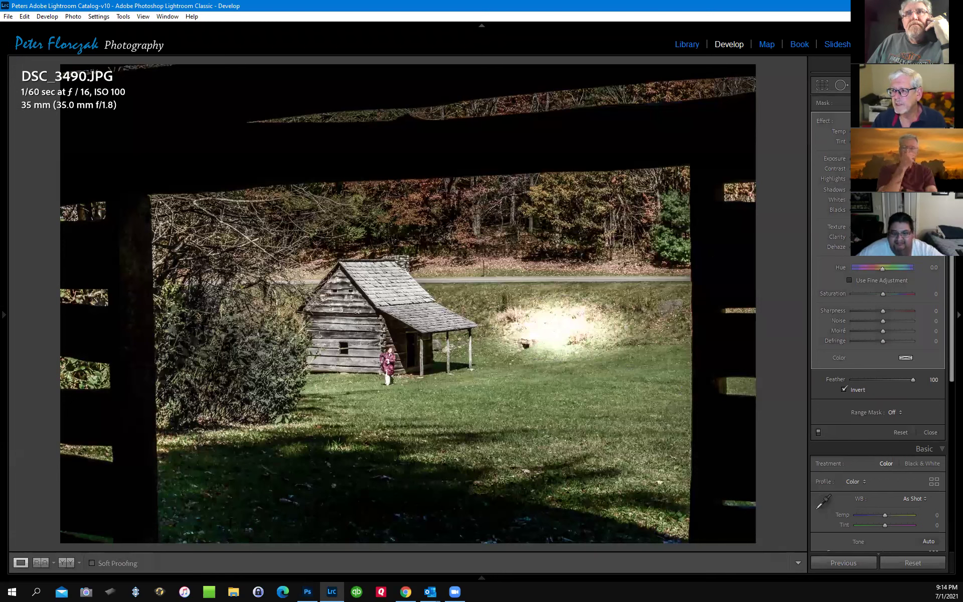
key("shift+m")
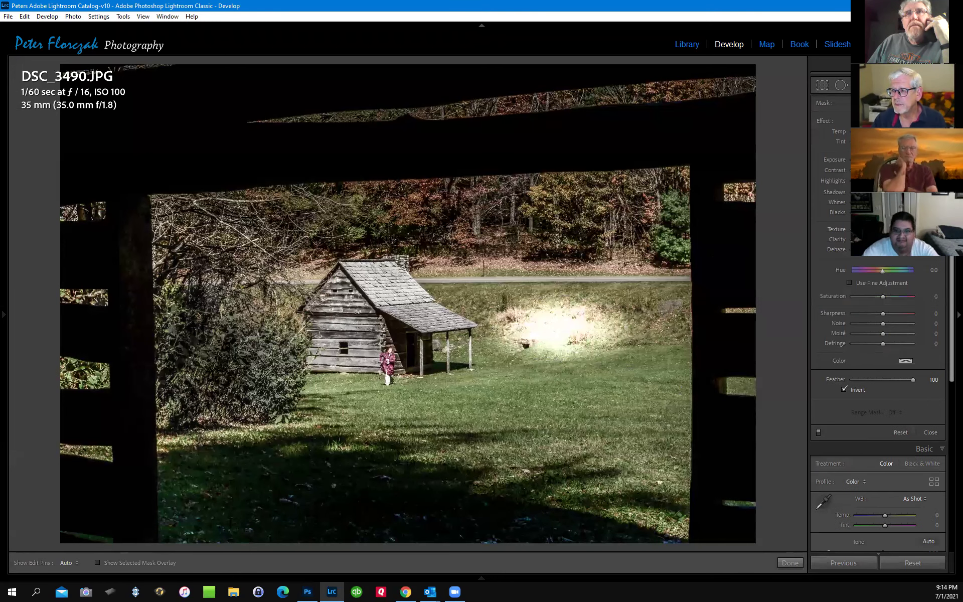
key("shift+m")
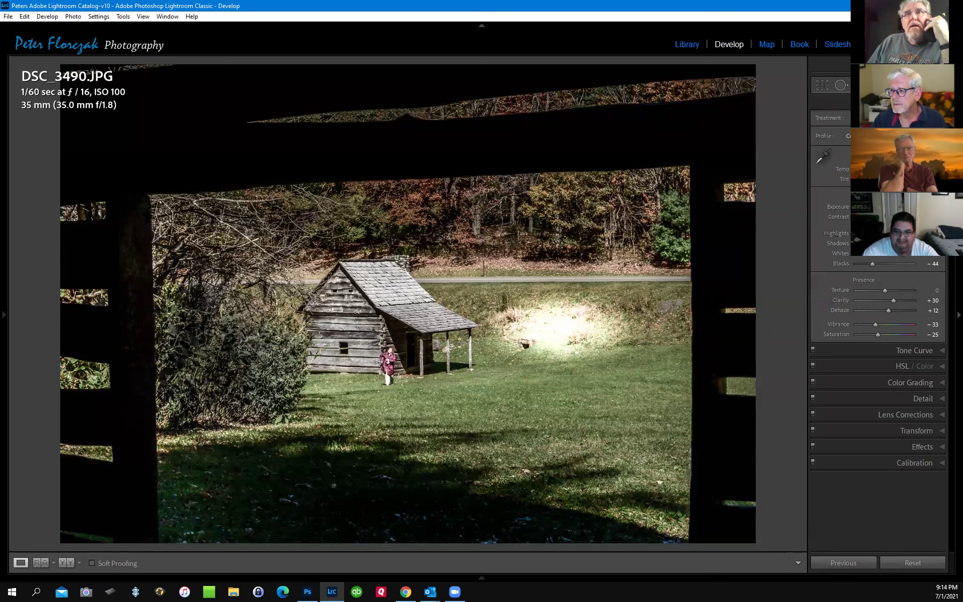
key("shift+m")
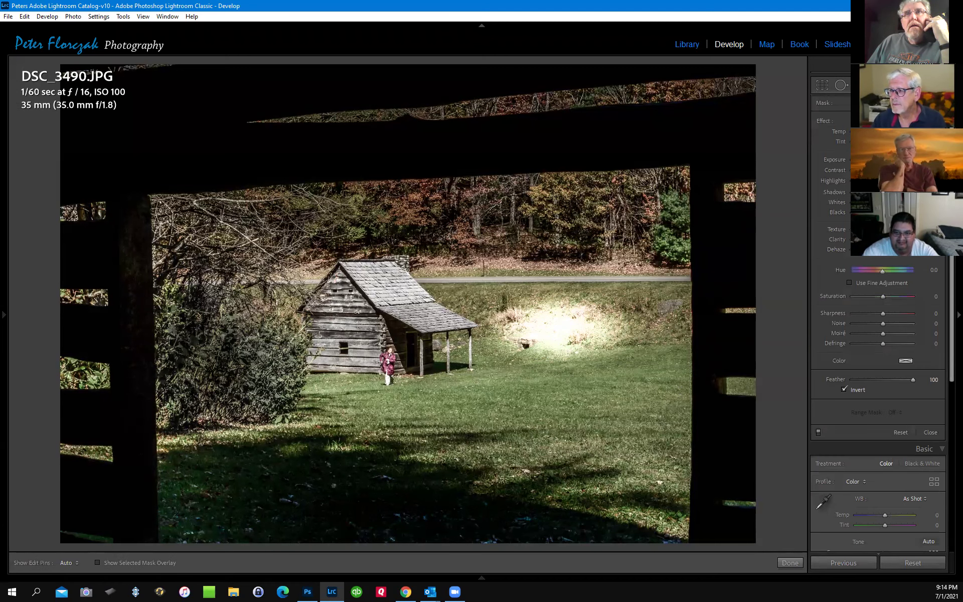
key("shift+m")
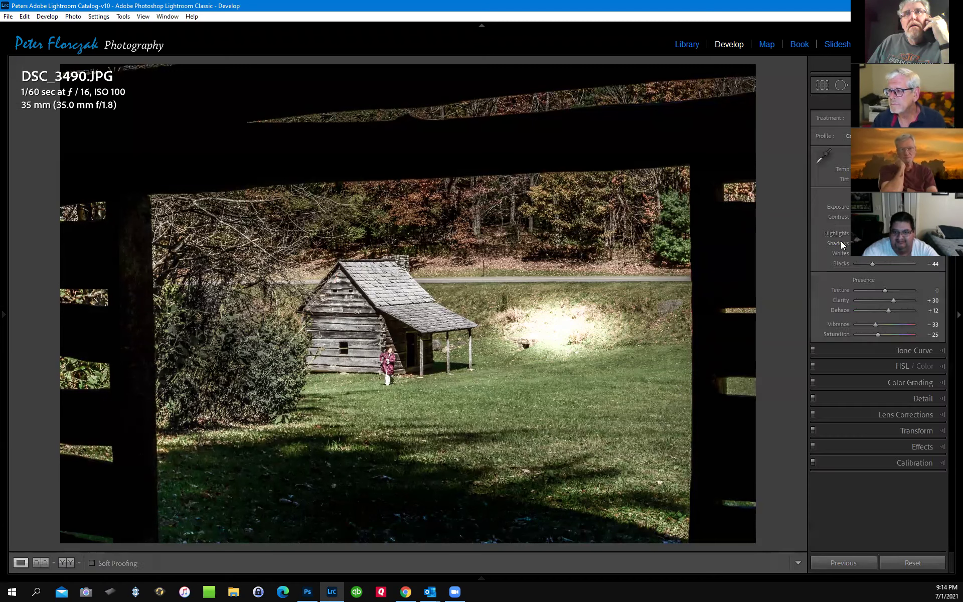
left_click(624, 419)
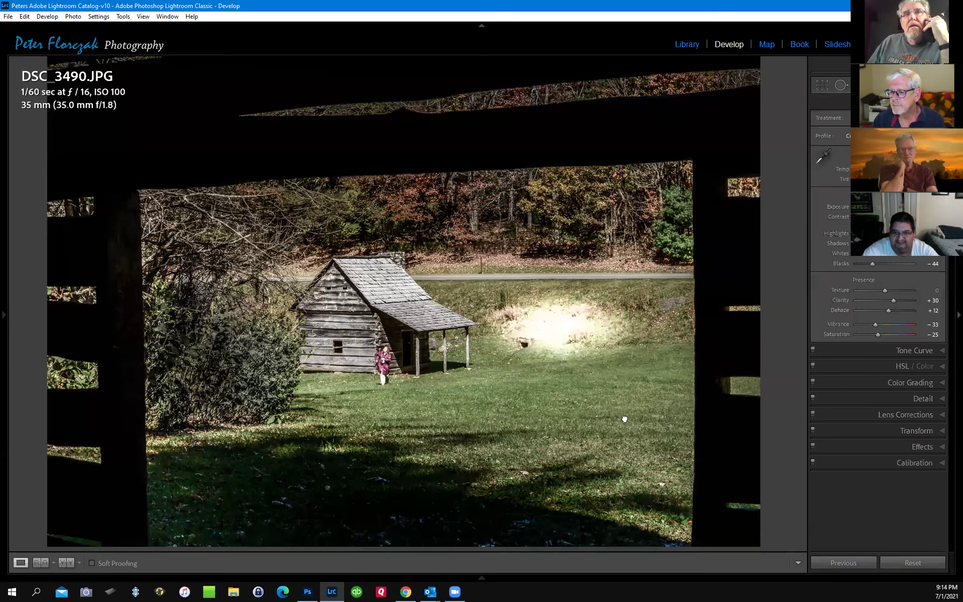
left_click(628, 381)
left_click(629, 380)
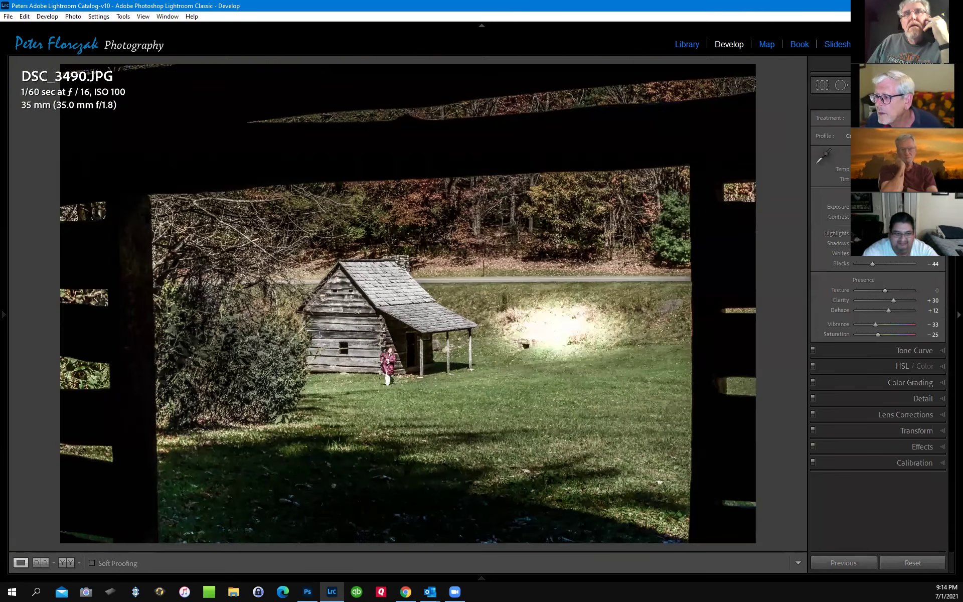
Step: Add two more inverted radial filters with feather 100, one brightening the lawn on the right and one brightening the grass before the cabin
key("shift+m")
left_click_drag(567, 409, 649, 452)
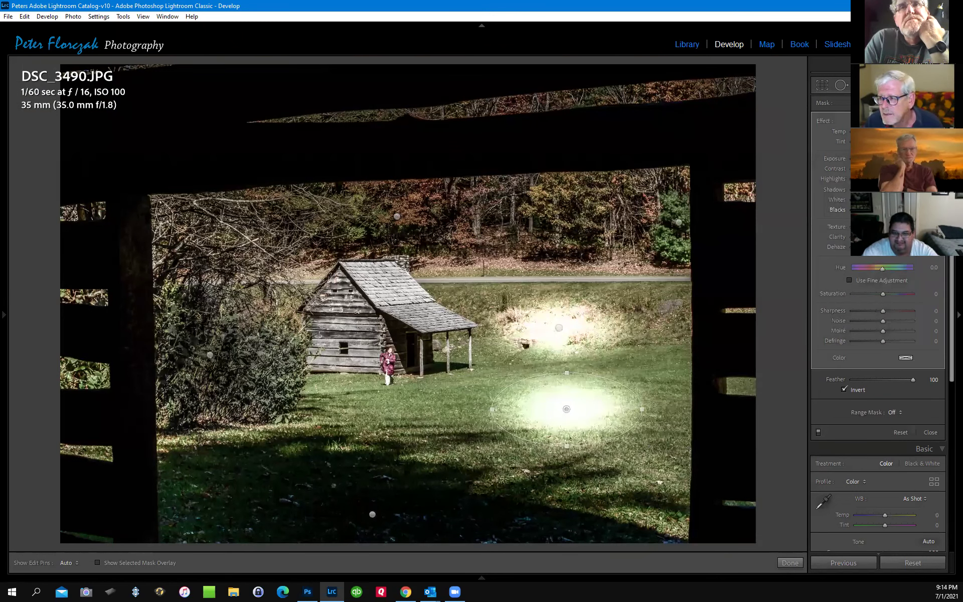
key("shift+m")
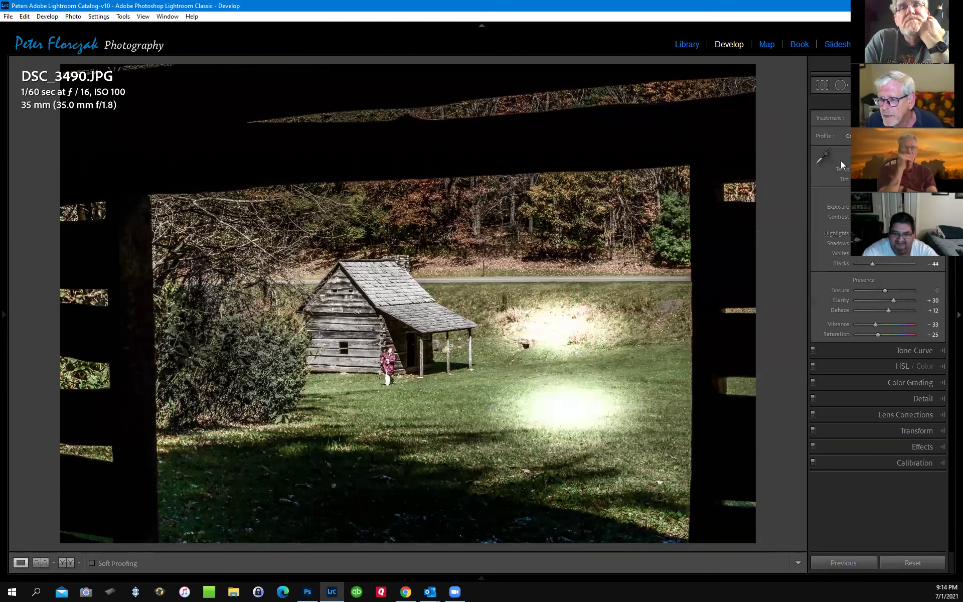
key("shift+m")
left_click_drag(378, 415, 460, 441)
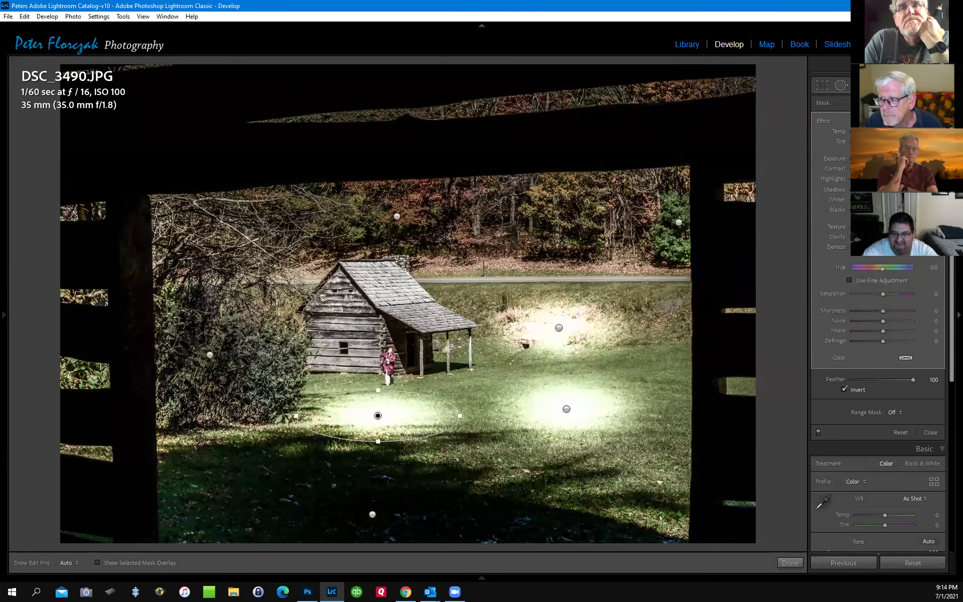
key("shift+m")
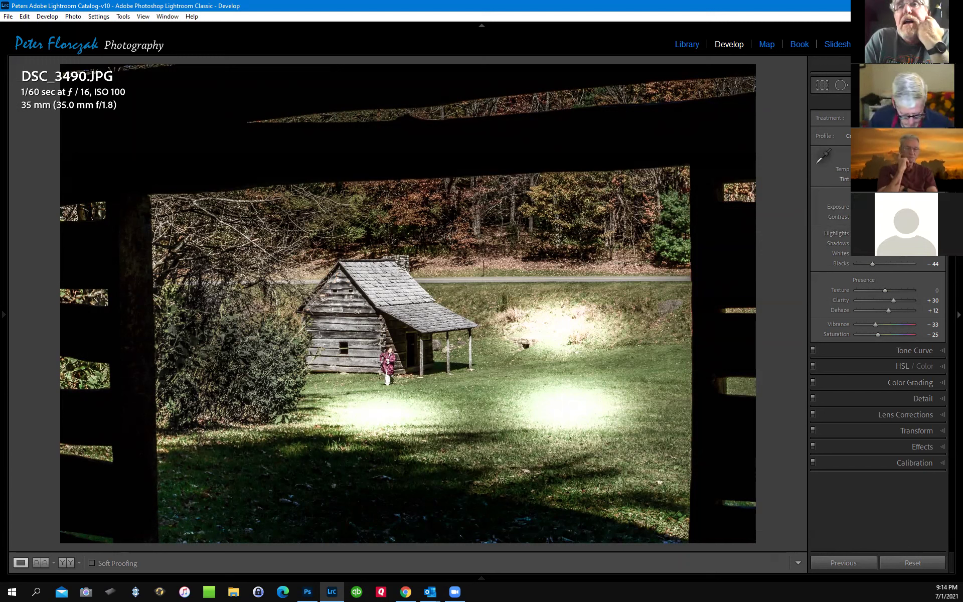
Step: Undo the three radial filters on the bank and the lawn
key("ctrl+z")
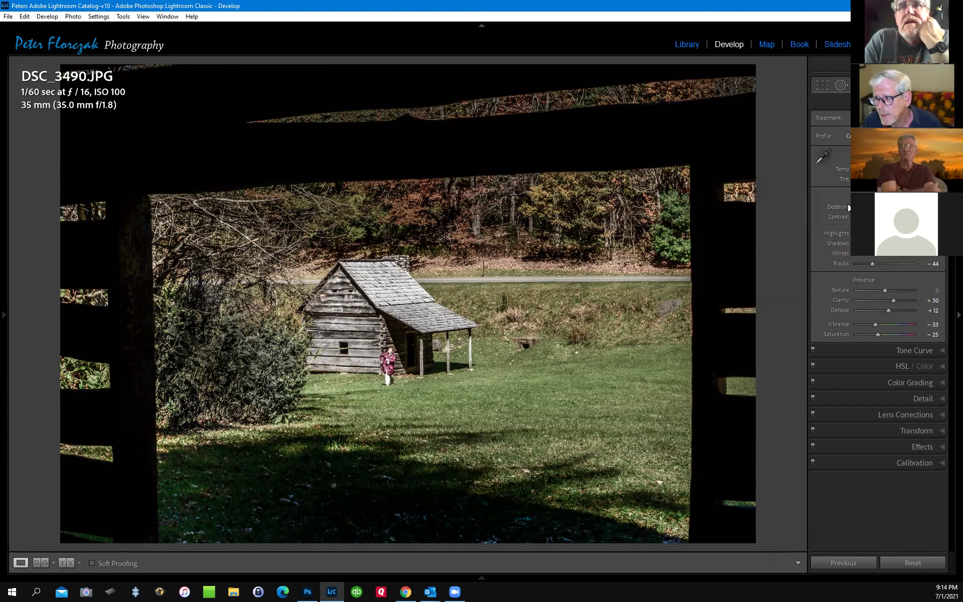
key("alt")
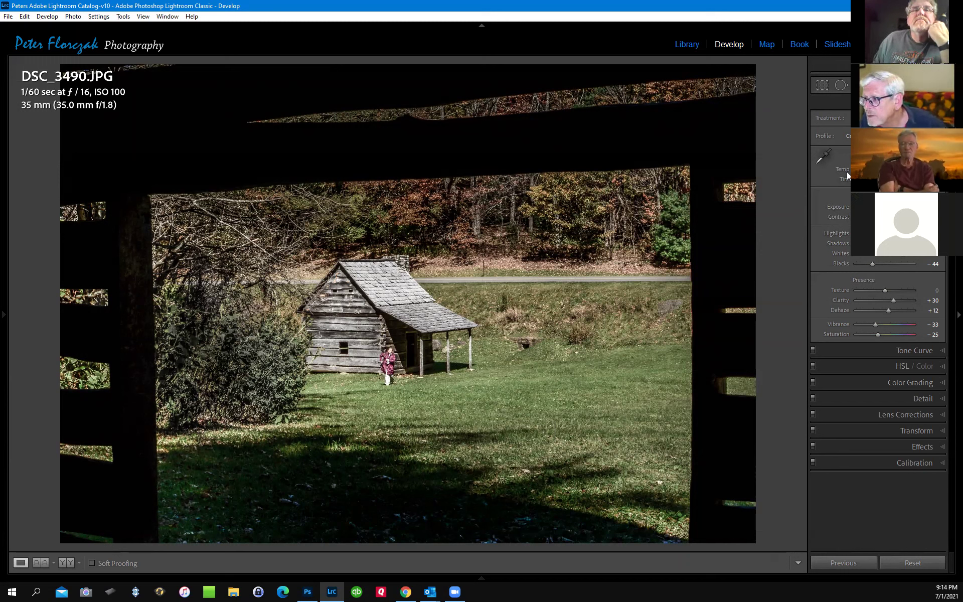
key("shift+m")
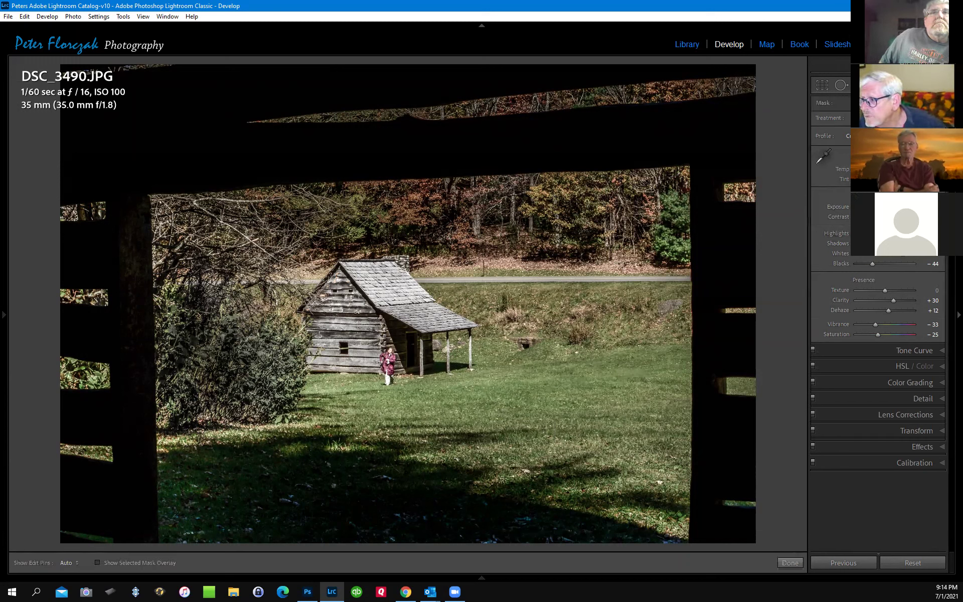
key("shift+m")
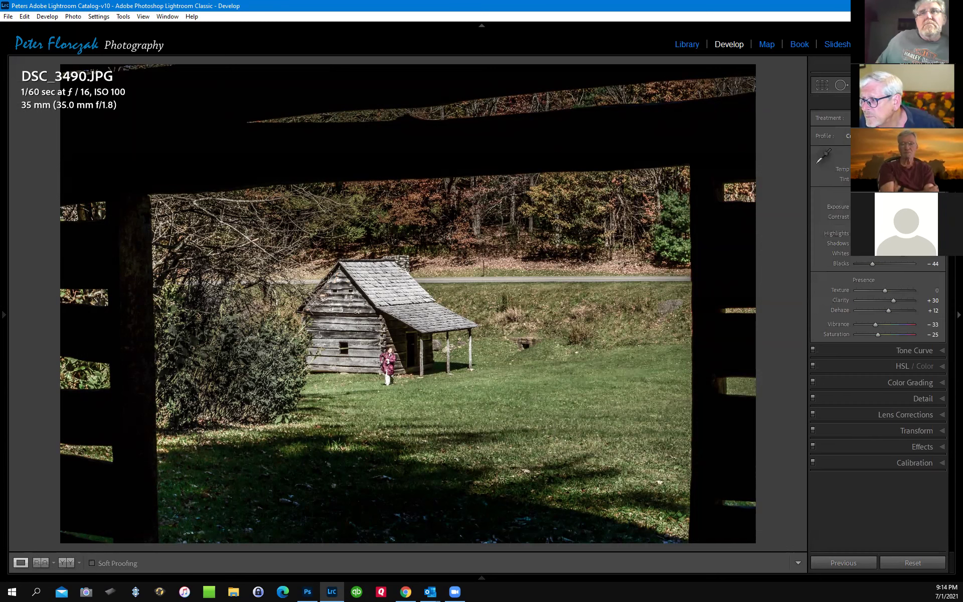
key("alt")
key("alt")
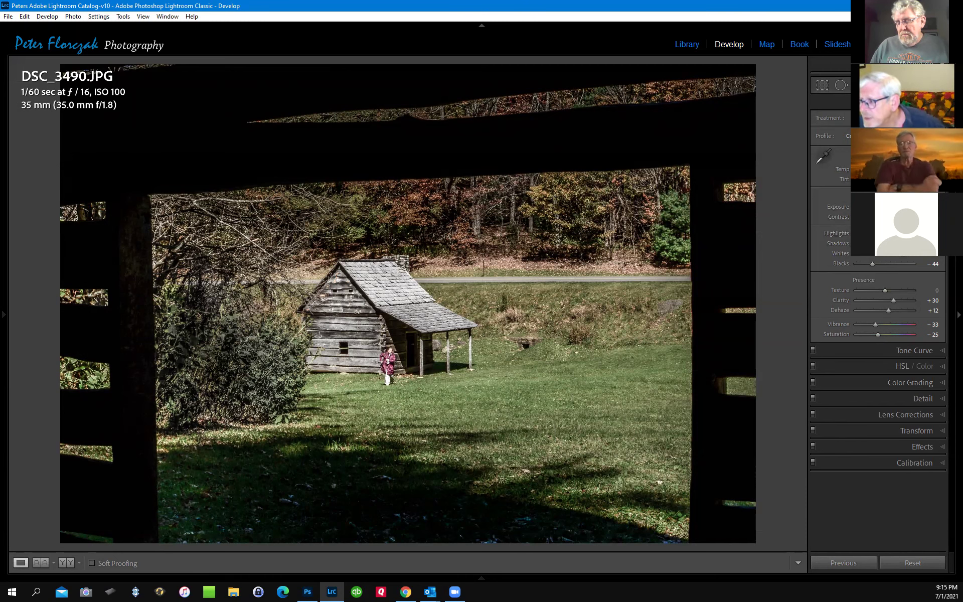
Step: Reset the cabin photo's Blacks and Clarity to 0
left_click_drag(895, 255, 908, 256)
double_click(875, 262)
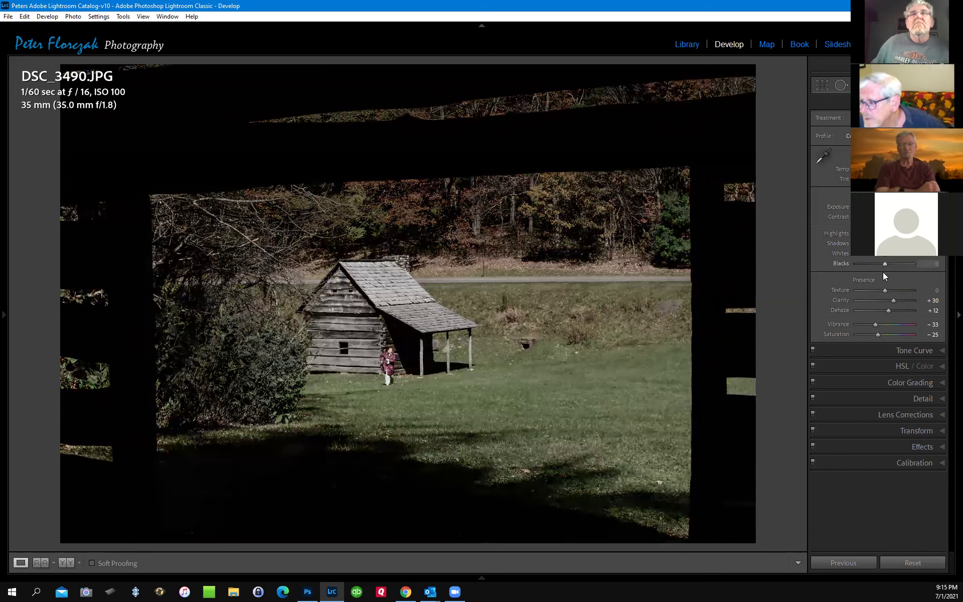
double_click(893, 300)
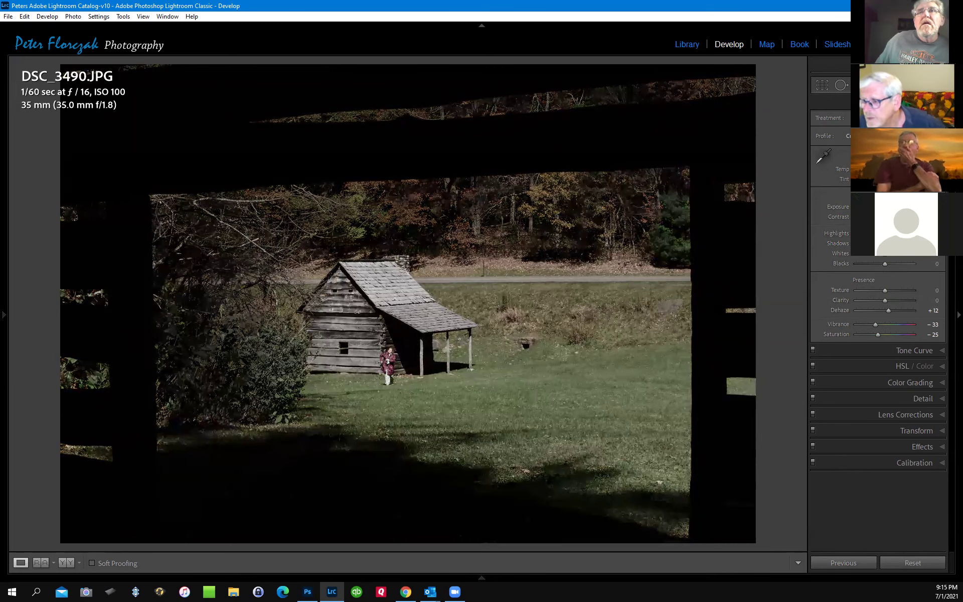
Step: Undo the Clarity and Blacks resets and return the cabin photo to the Develop module
key("ctrl+z")
key("ctrl+z")
key("ctrl+z")
key("ctrl+z")
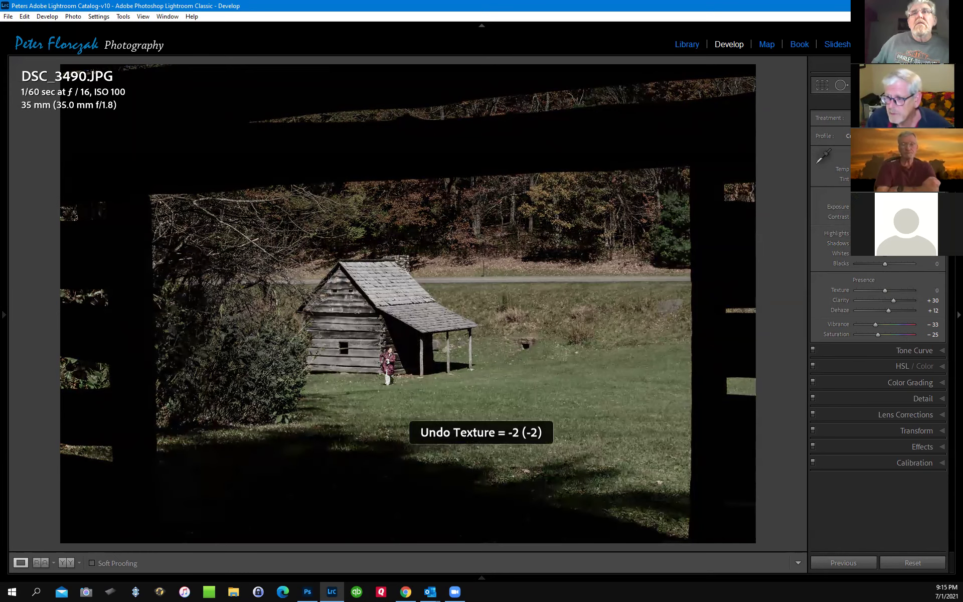
key("ctrl+z")
key("ctrl+z")
key("ctrl+z")
key("ctrl+z")
key("ctrl+z")
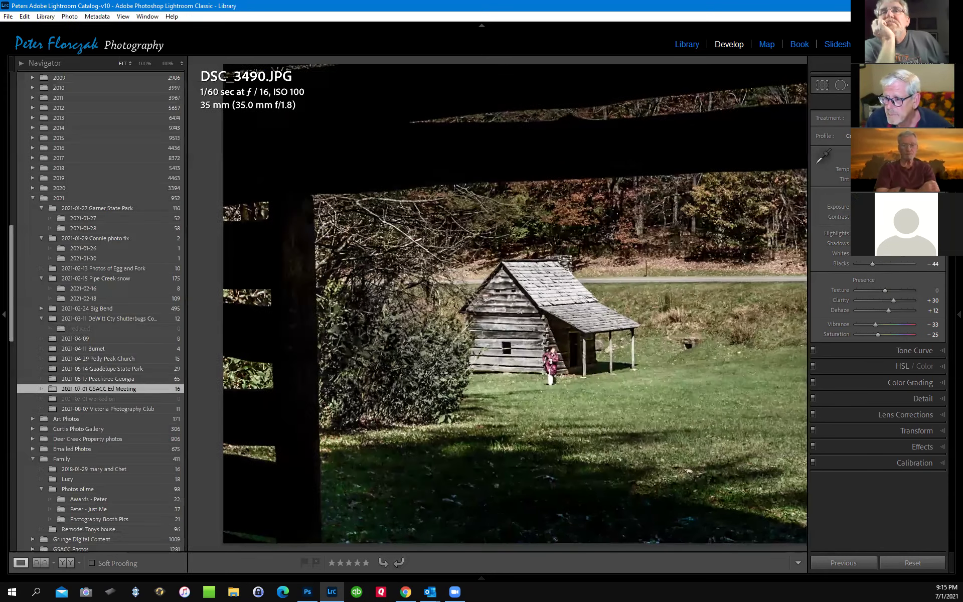
left_click(720, 45)
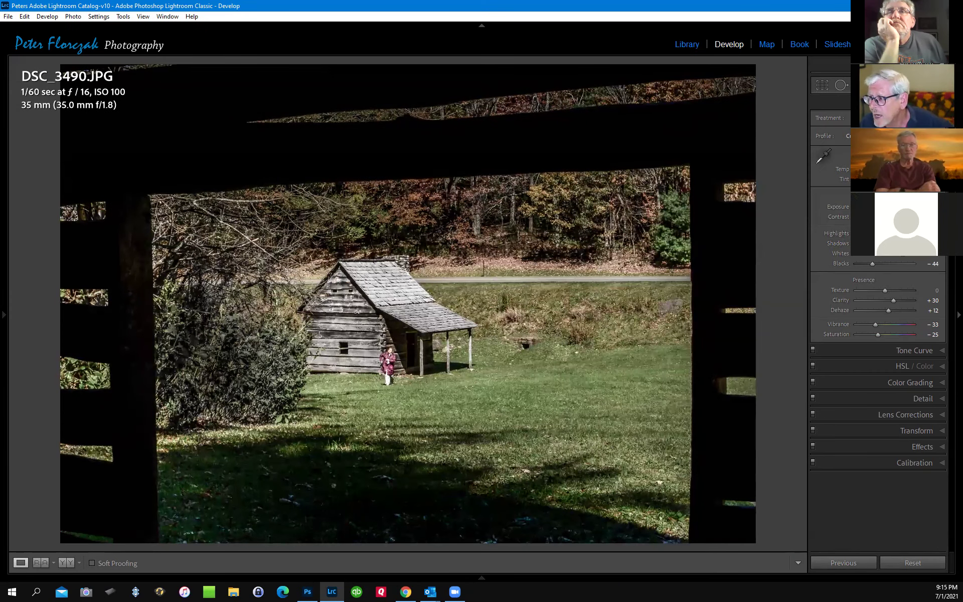
Step: Try inverted radial filters with feather 100 at the foot of the bank and on the brush farther right, and undo them
key("shift+m")
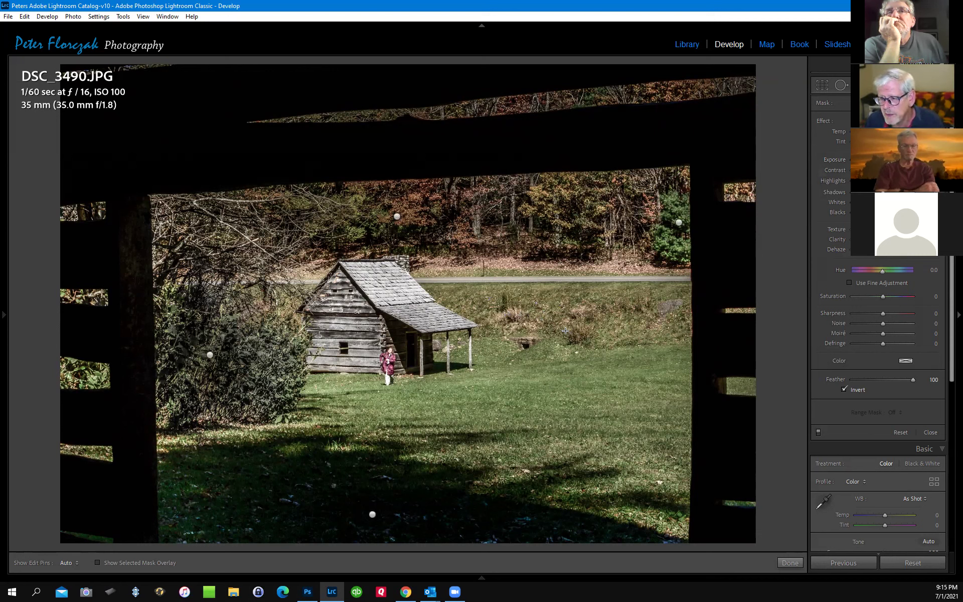
left_click_drag(525, 343, 571, 376)
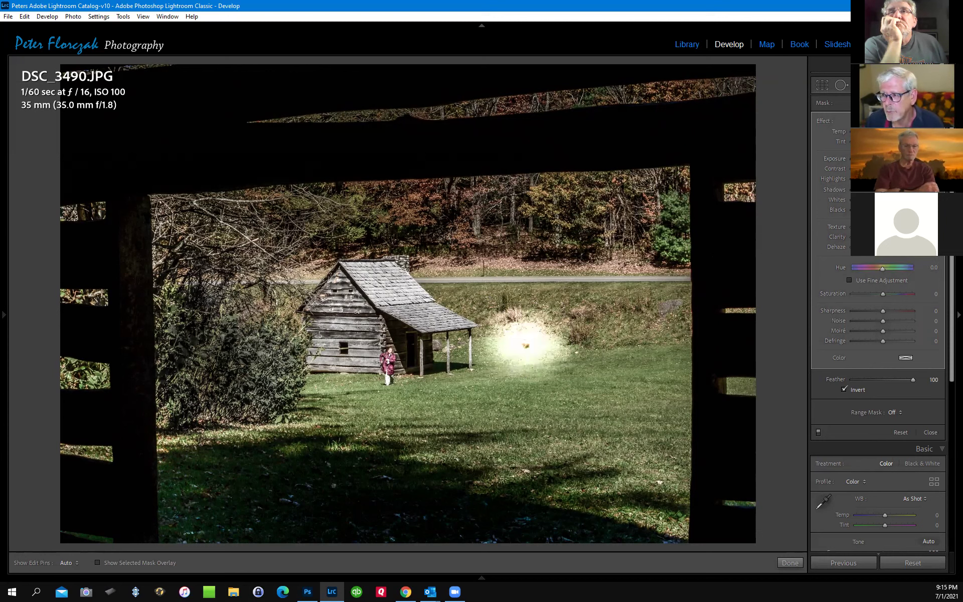
key("shift+m")
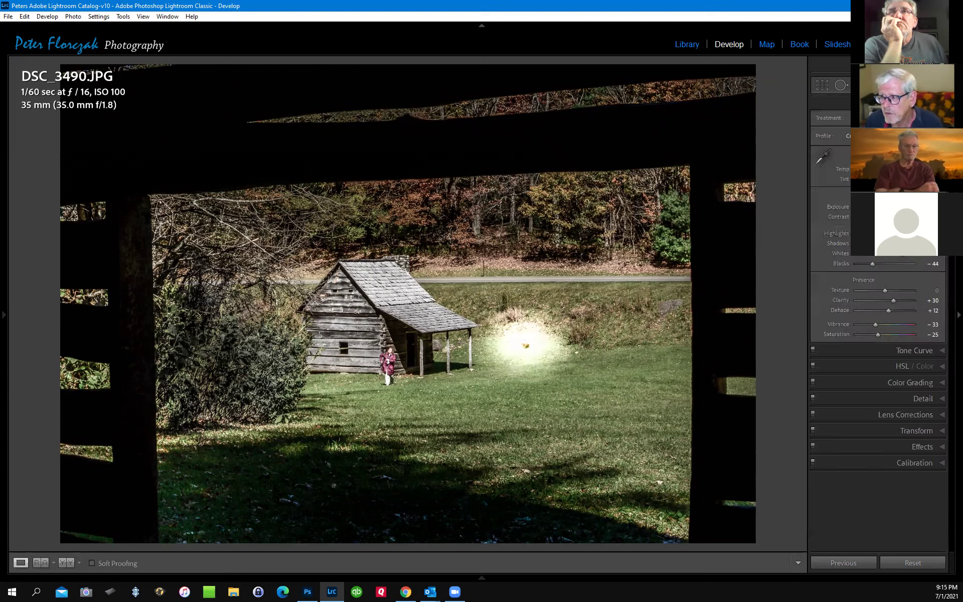
key("shift+m")
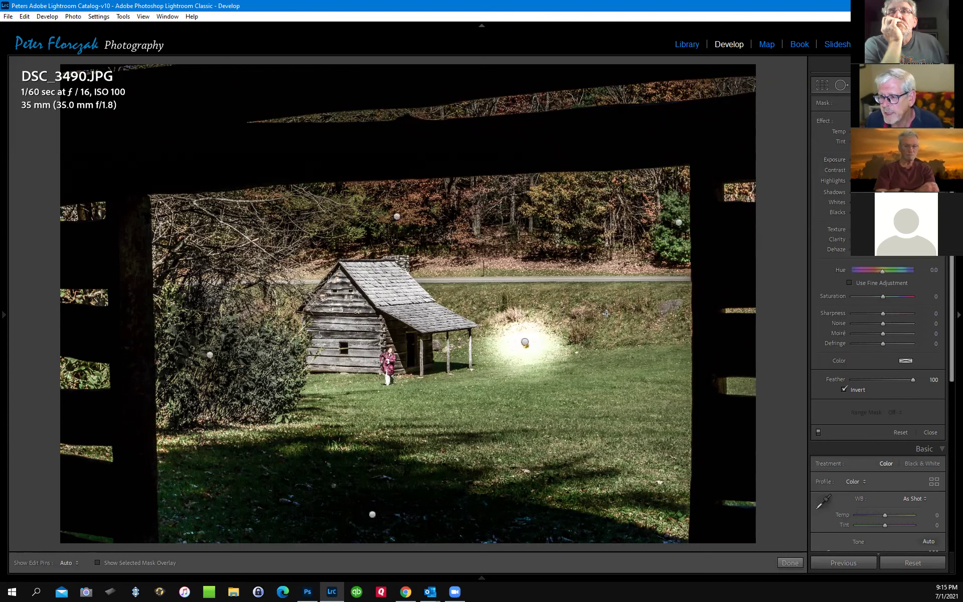
left_click_drag(606, 313, 650, 332)
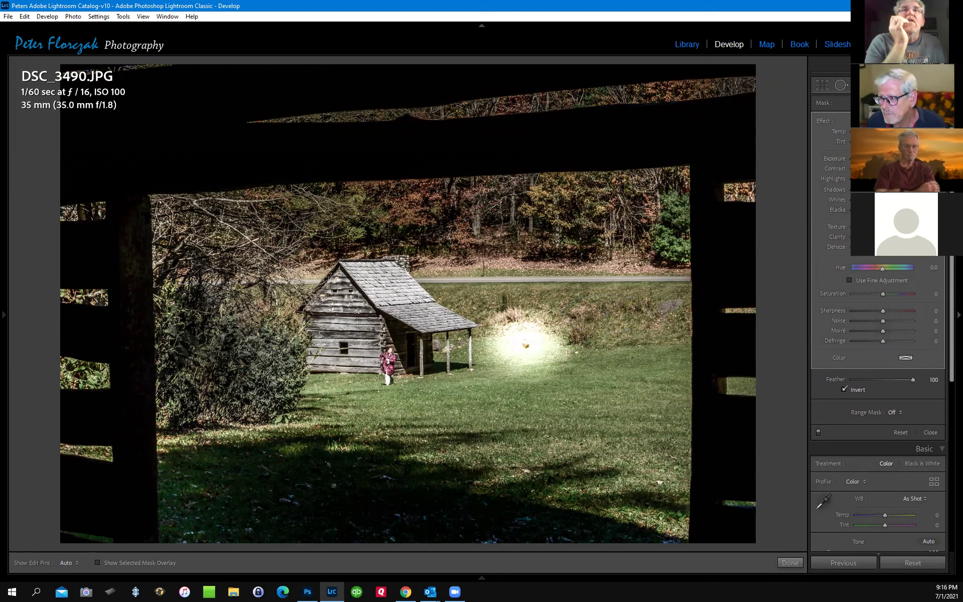
key("shift+m")
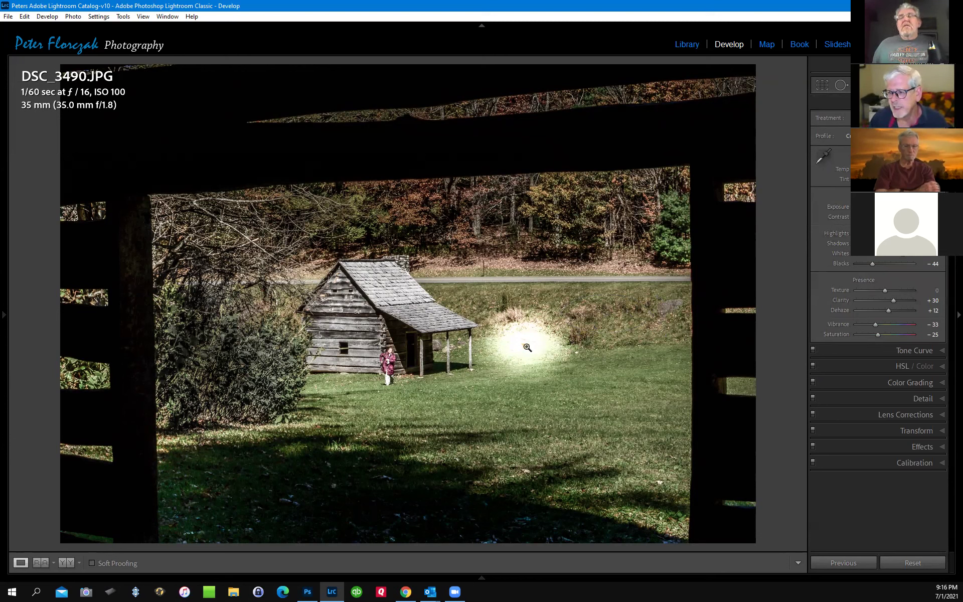
key("ctrl+z")
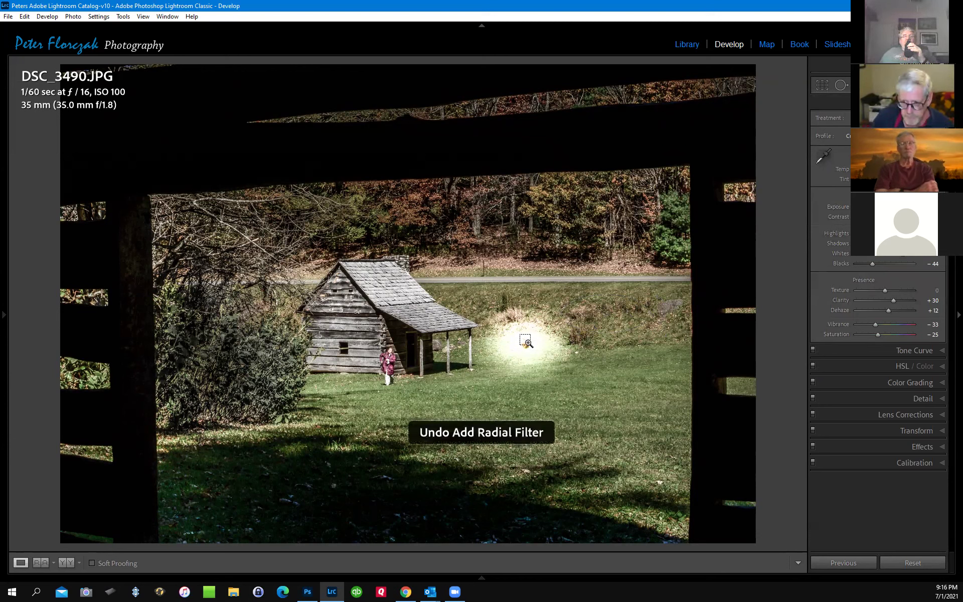
key("ctrl+z")
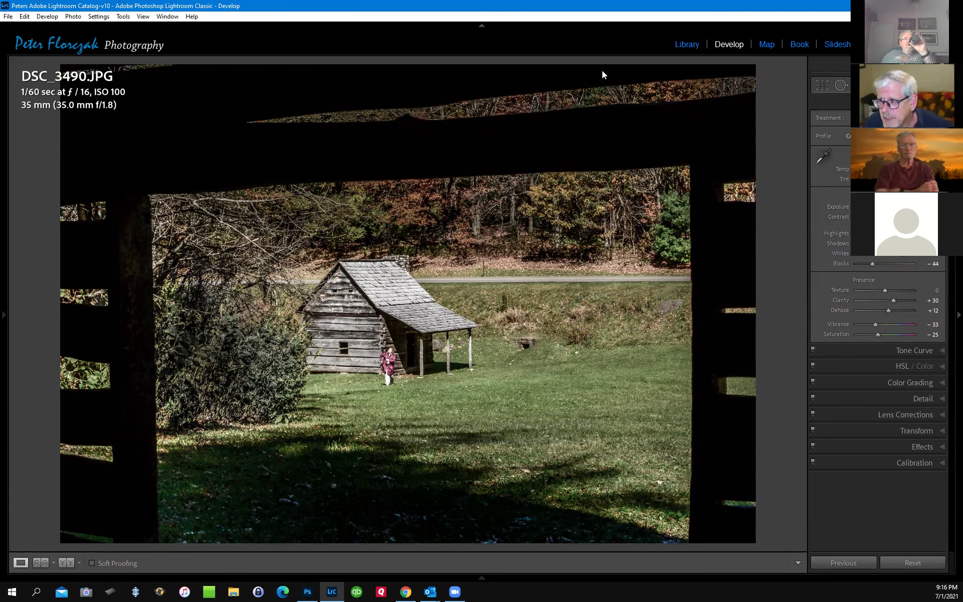
Step: Open the color photo of the red potted flowers from the library grid and compare it with its black-and-white edit
key("e")
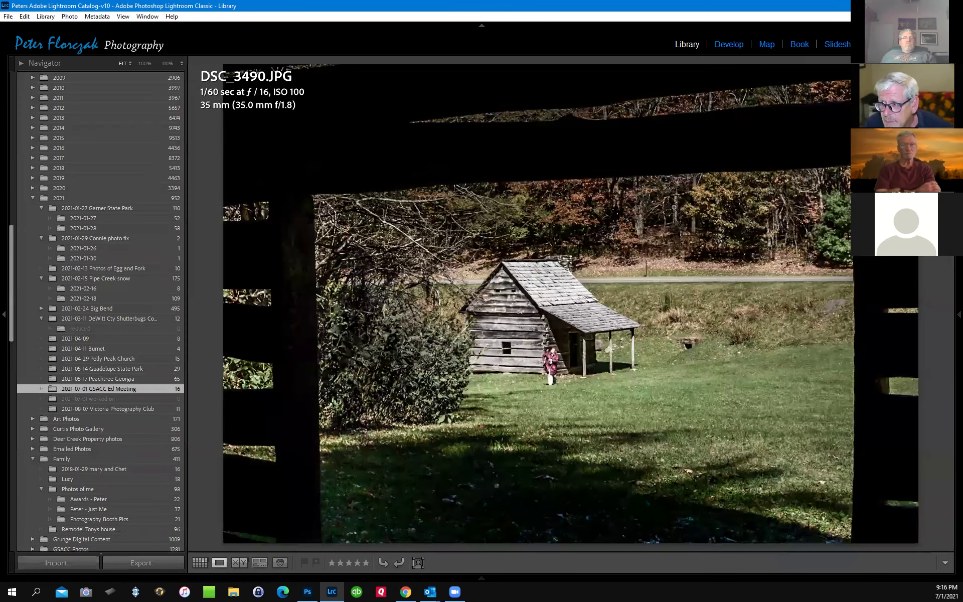
left_click(200, 563)
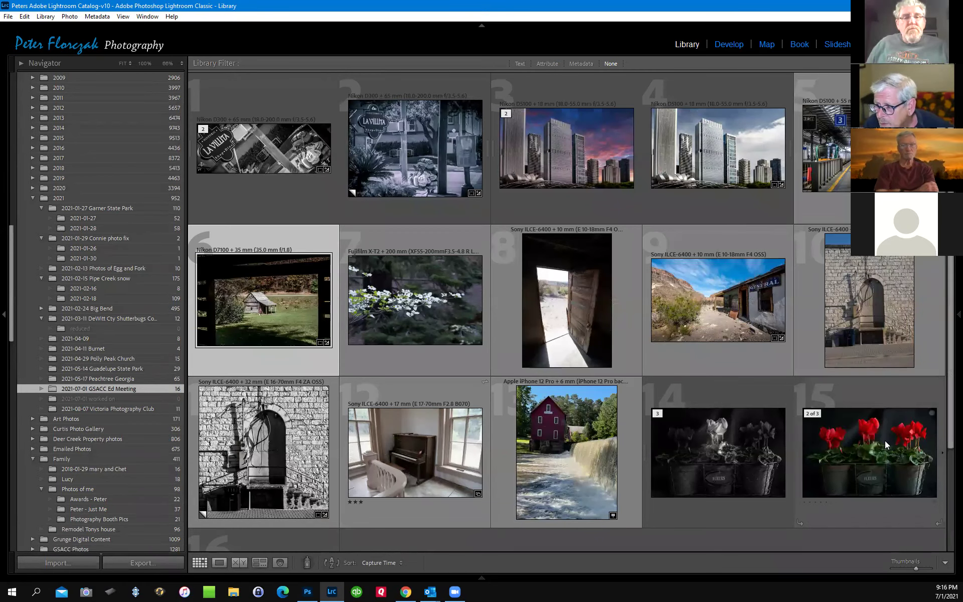
left_click(885, 440)
double_click(885, 440)
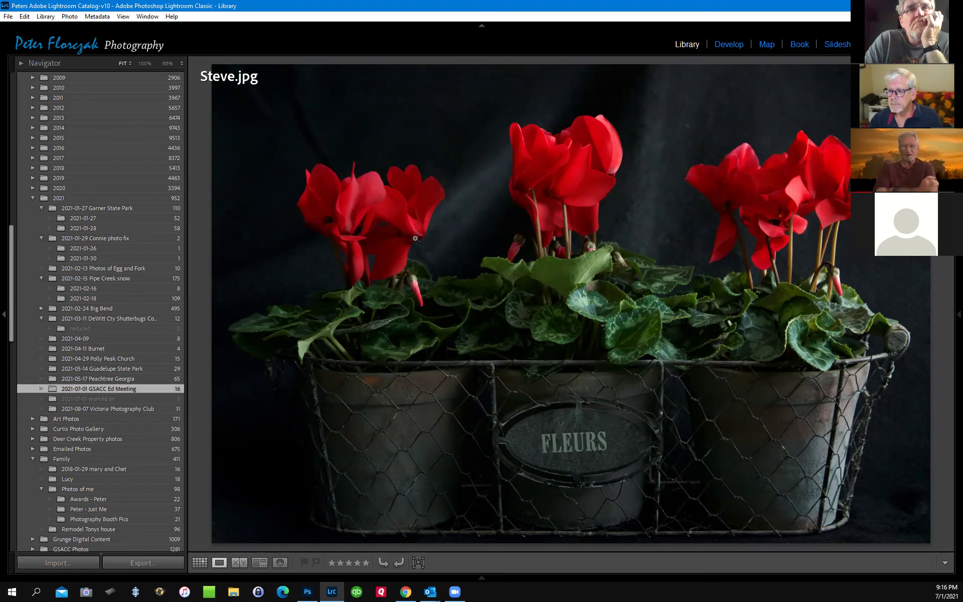
key("Right")
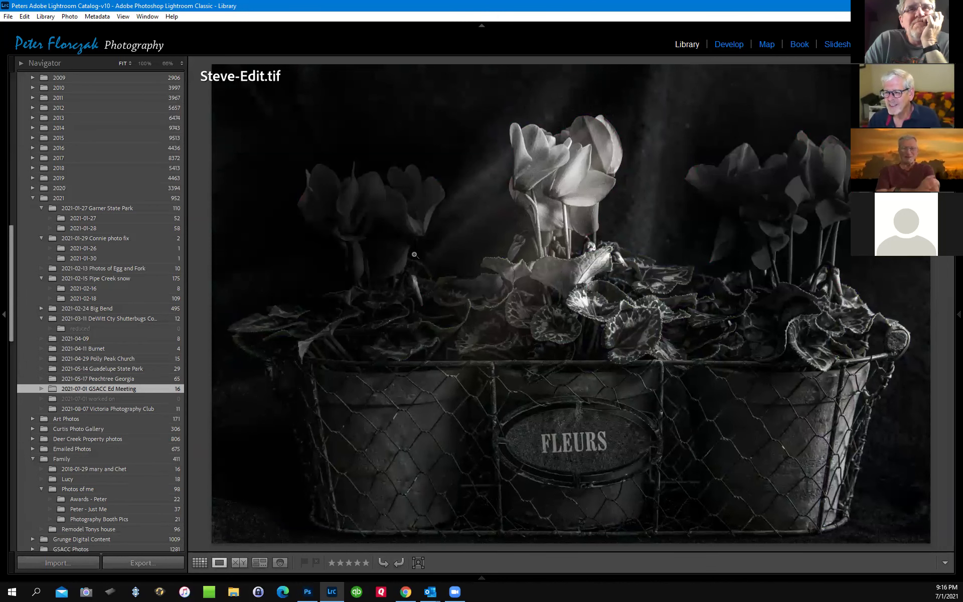
key("v")
key("Left")
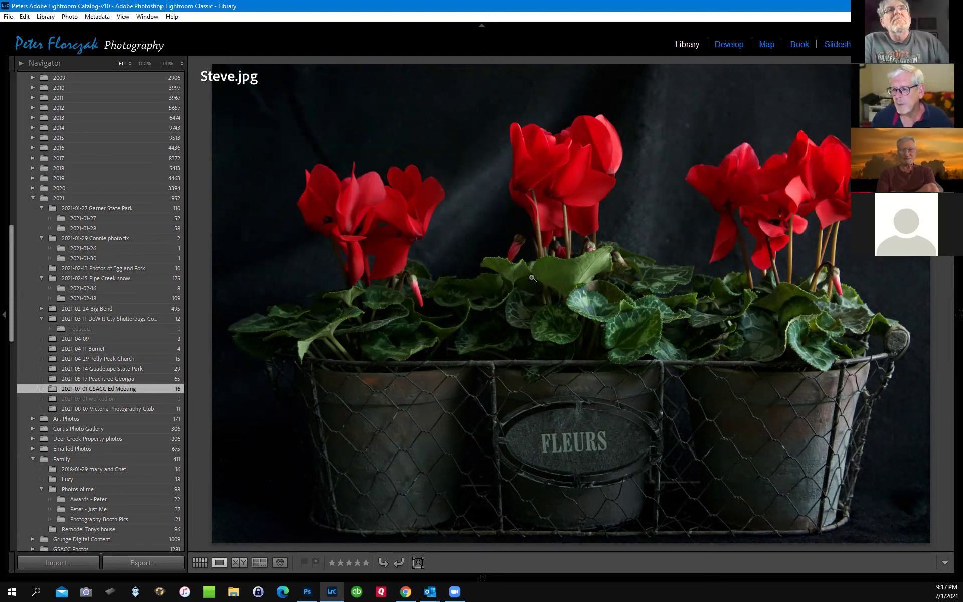
Step: Open the red flower photo in Adobe Photoshop 2021 as a copy with Lightroom adjustments and duplicate its Background layer
right_click(493, 188)
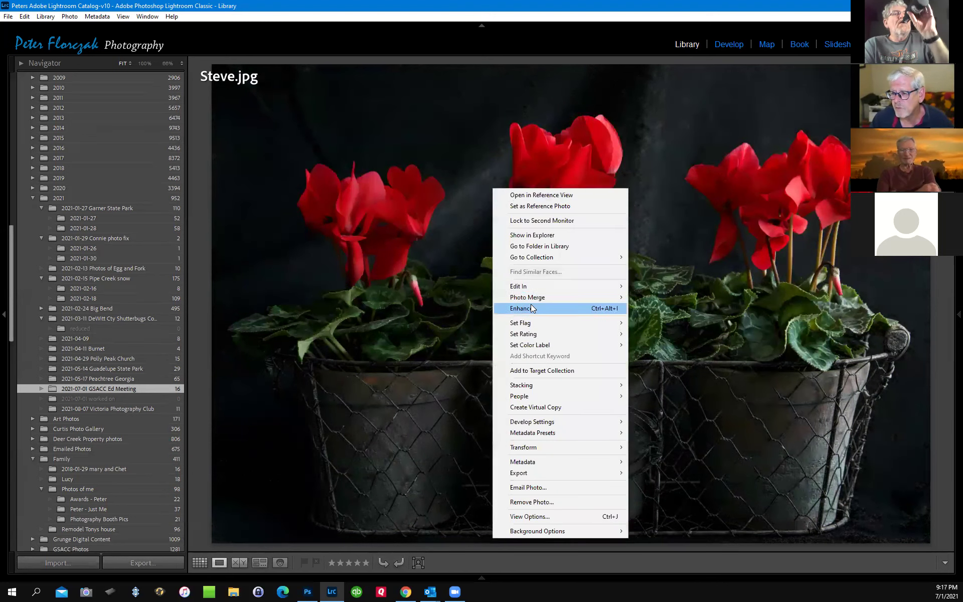
mouse_move(575, 288)
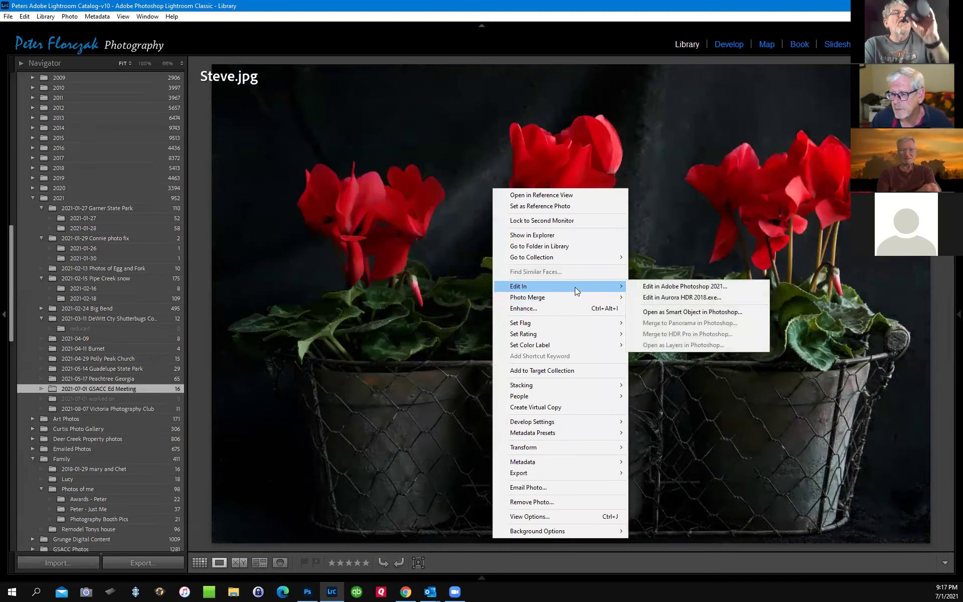
left_click(684, 286)
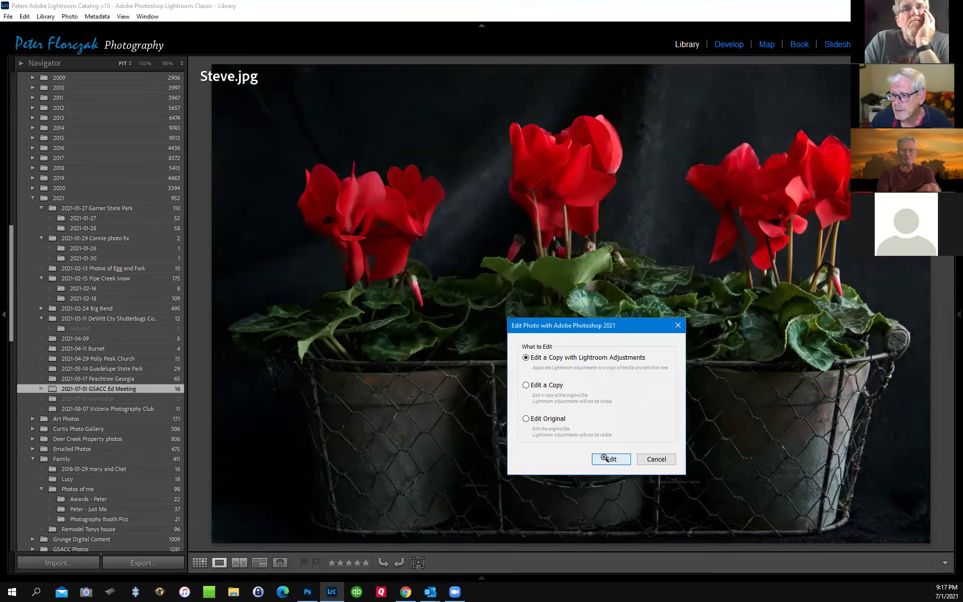
left_click(609, 458)
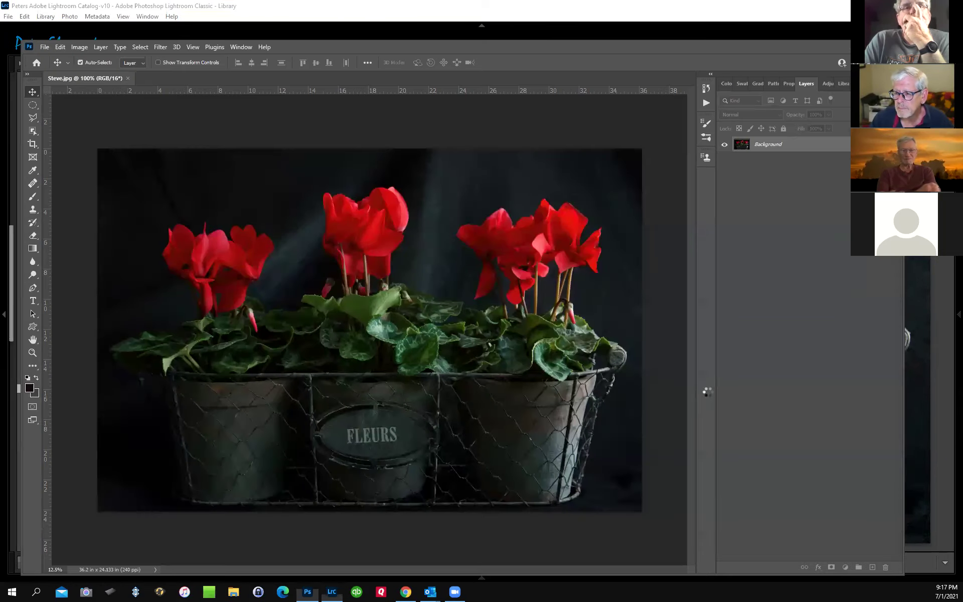
left_click_drag(763, 145, 872, 567)
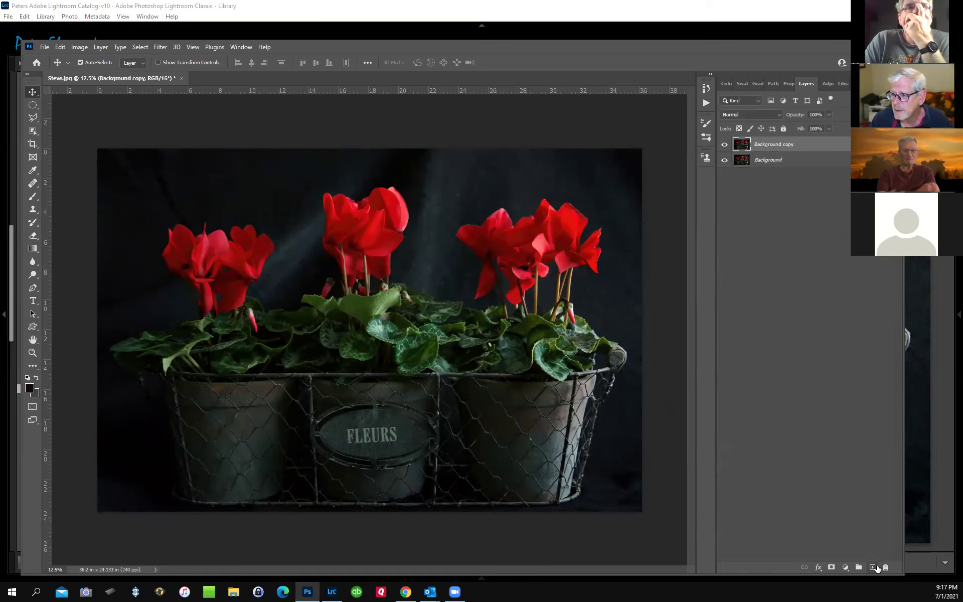
Step: Try selecting the red flowers with Select Subject and the whole planter with the Object Selection tool, and clear the selection
left_click(33, 132)
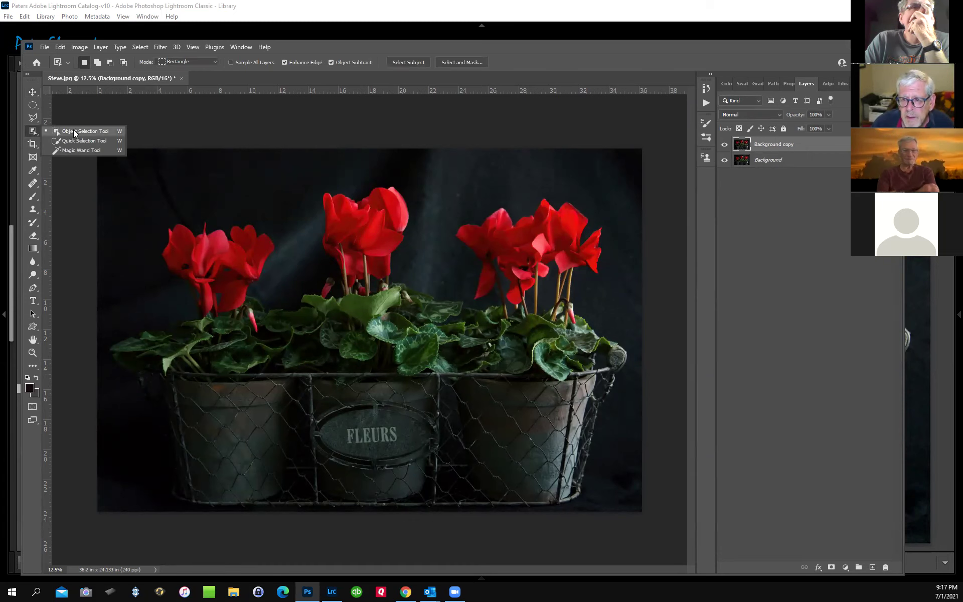
left_click(73, 132)
left_click(407, 62)
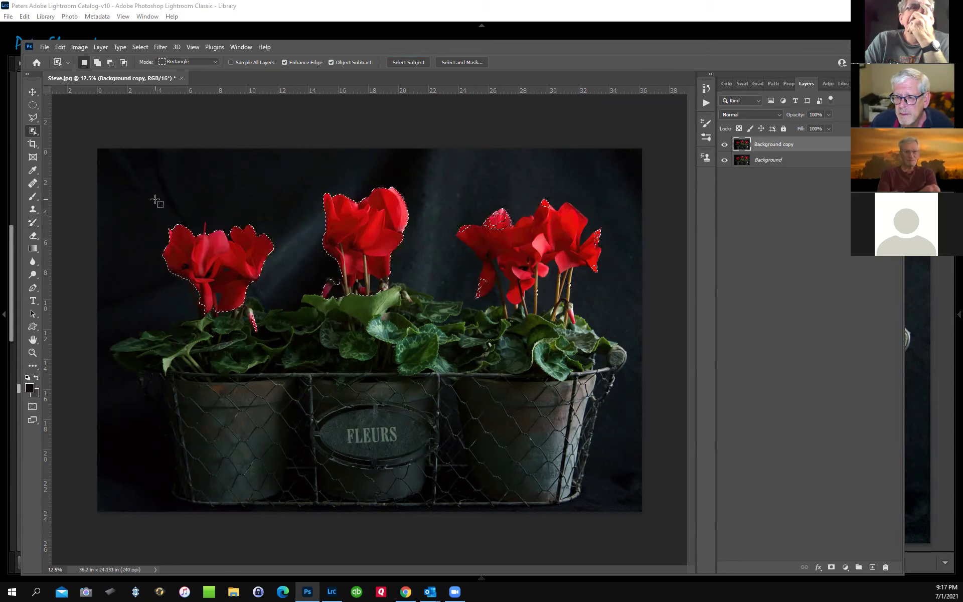
left_click_drag(153, 197, 623, 496)
left_click(302, 215)
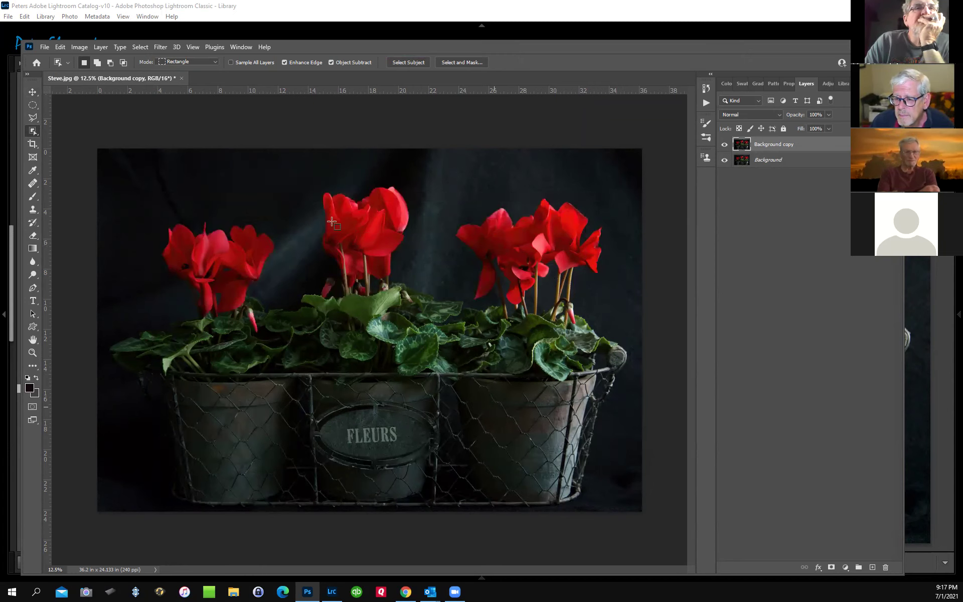
Step: Select the whole flower planter with the Object Selection tool and subtract the background gaps between the flower clusters and stems
left_click_drag(119, 176, 632, 508)
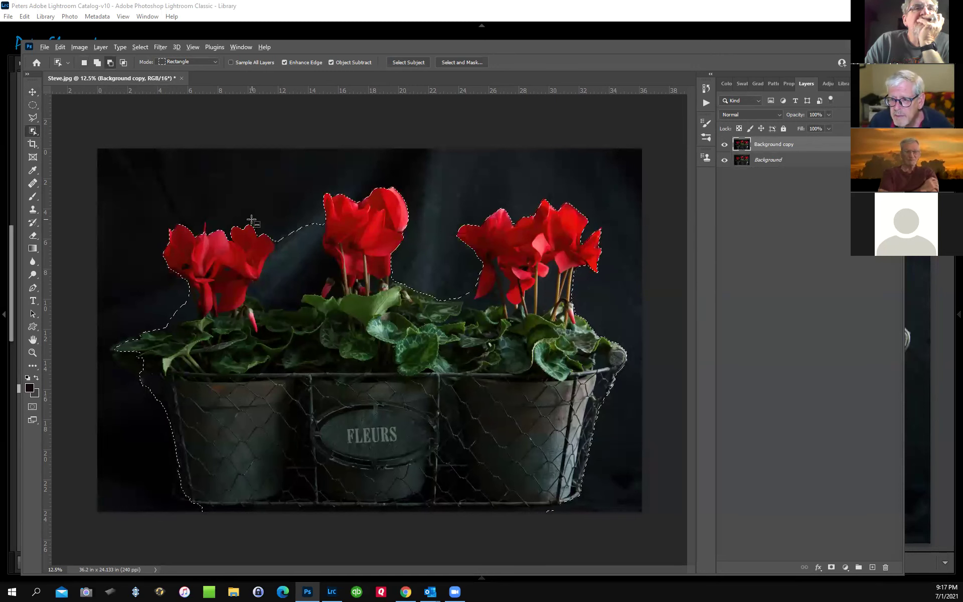
left_click_drag(255, 220, 348, 304)
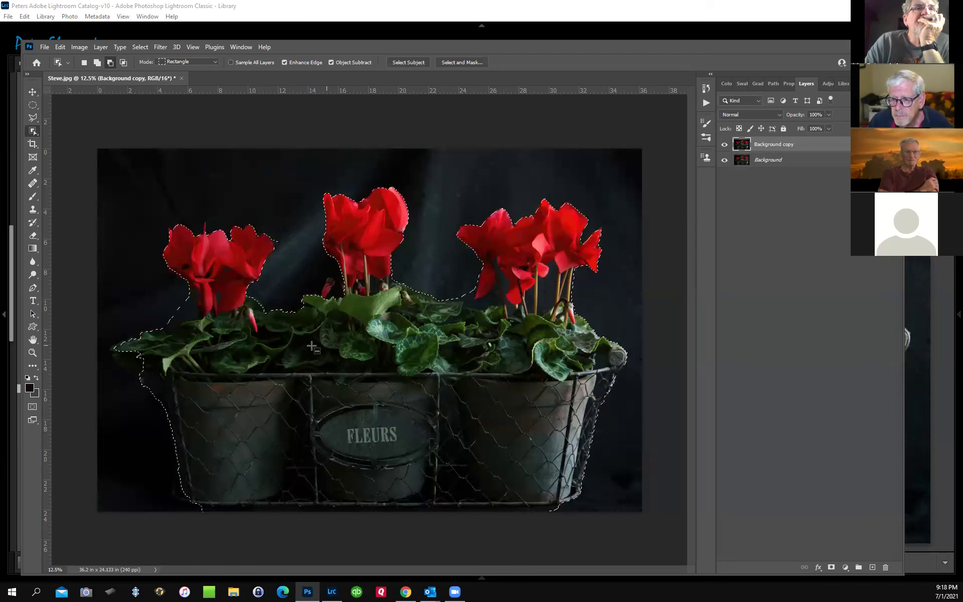
left_click_drag(167, 281, 202, 317)
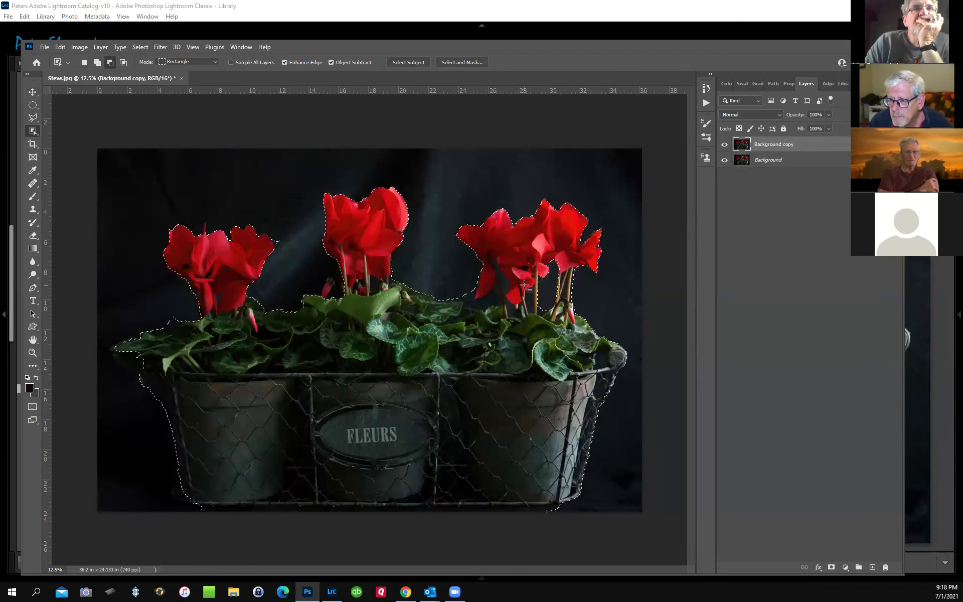
left_click_drag(536, 306, 536, 312)
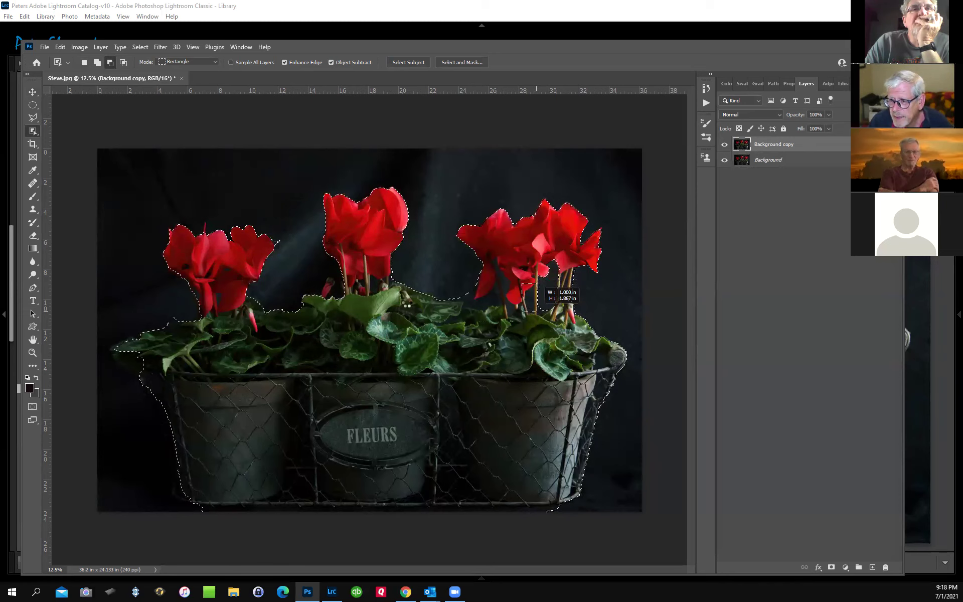
key("alt")
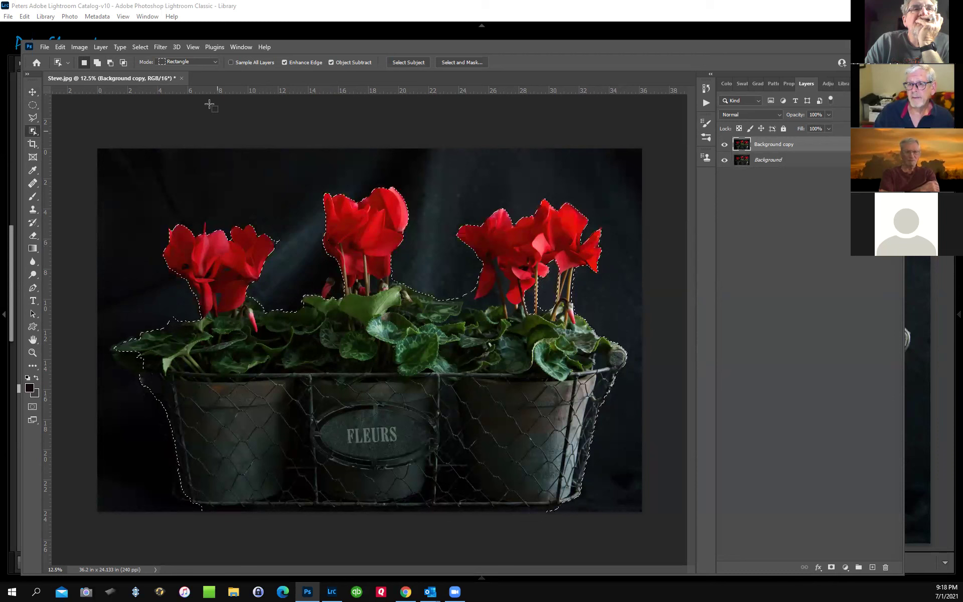
Step: Feather the planter selection by 1 pixel
left_click(140, 48)
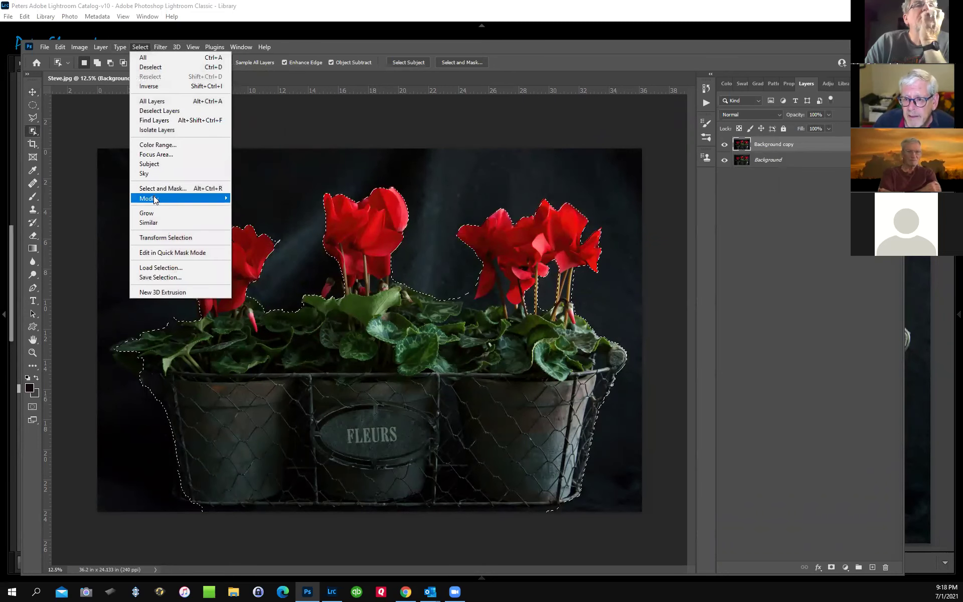
mouse_move(221, 199)
left_click(250, 236)
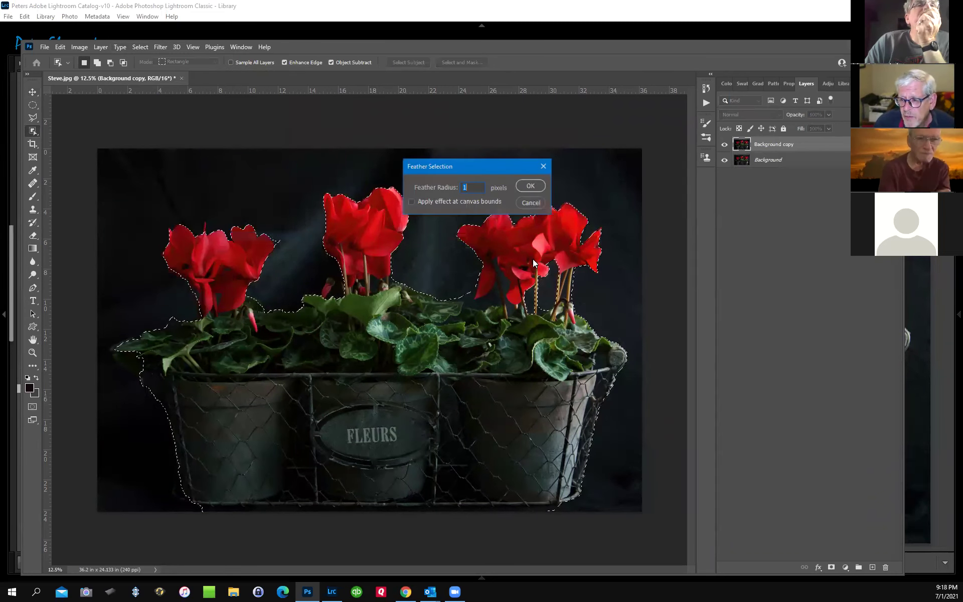
left_click(531, 186)
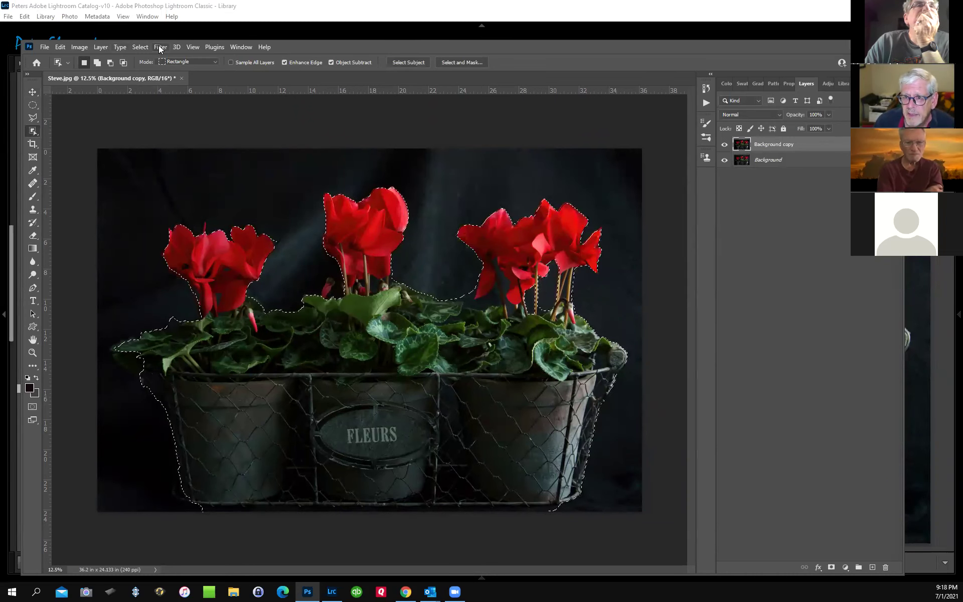
Step: Invert the selection so it covers the dark backdrop around the planter
left_click(140, 47)
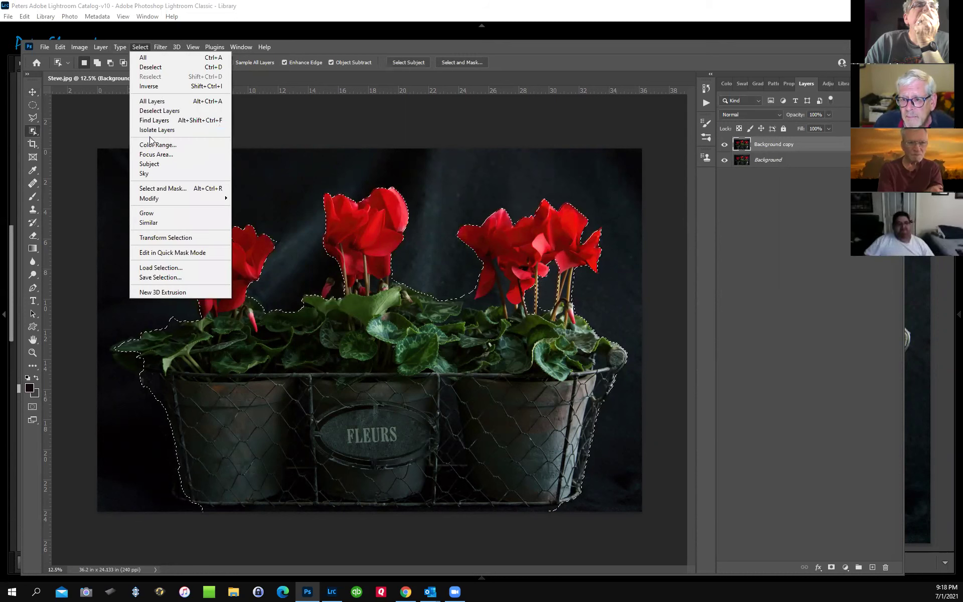
mouse_move(109, 49)
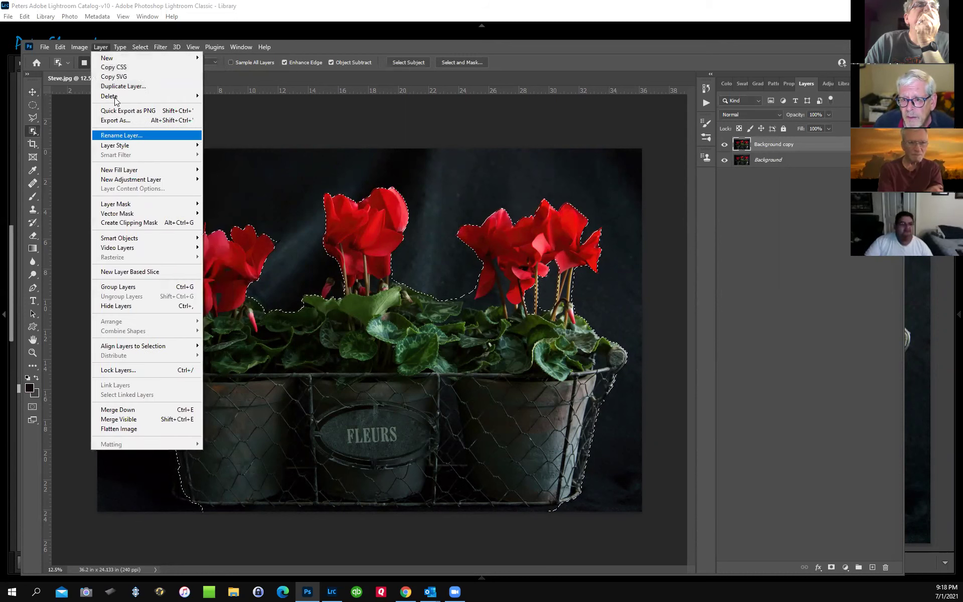
key("Escape")
key("alt+s")
key("Down")
key("Down")
key("Down")
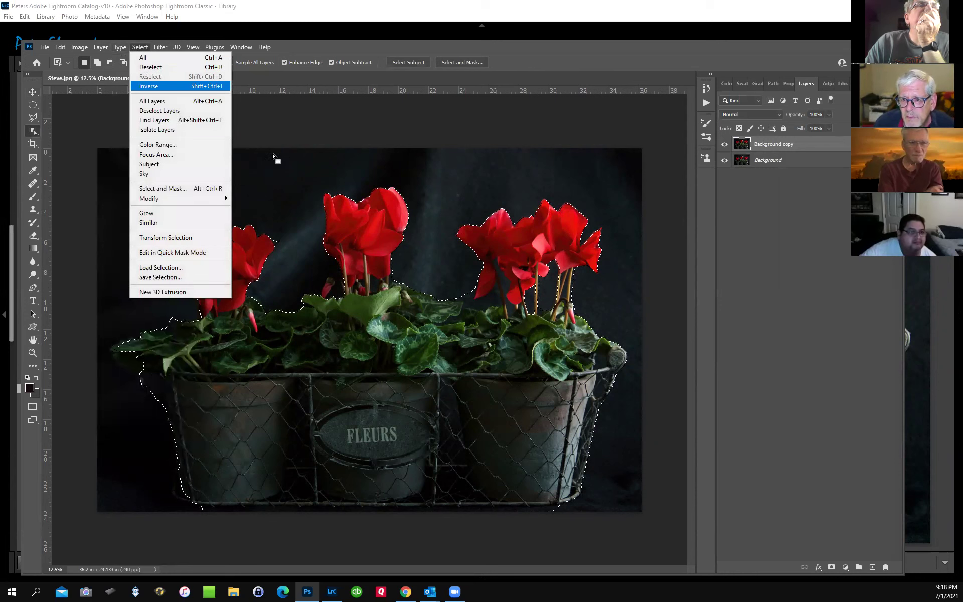
key("Return")
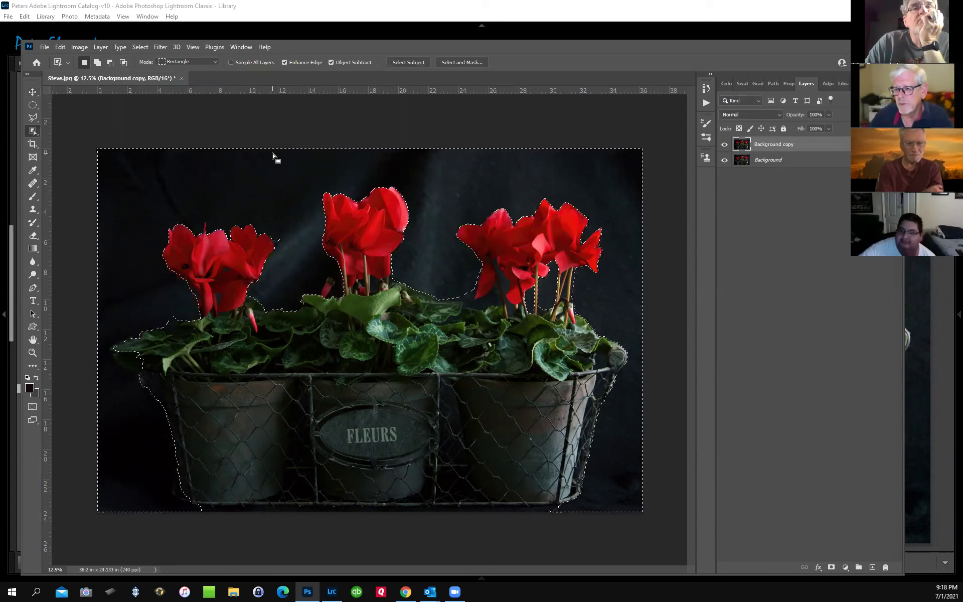
Step: Darken the selected backdrop to black with a Levels adjustment, setting the black input level to 99
left_click(79, 48)
mouse_move(100, 74)
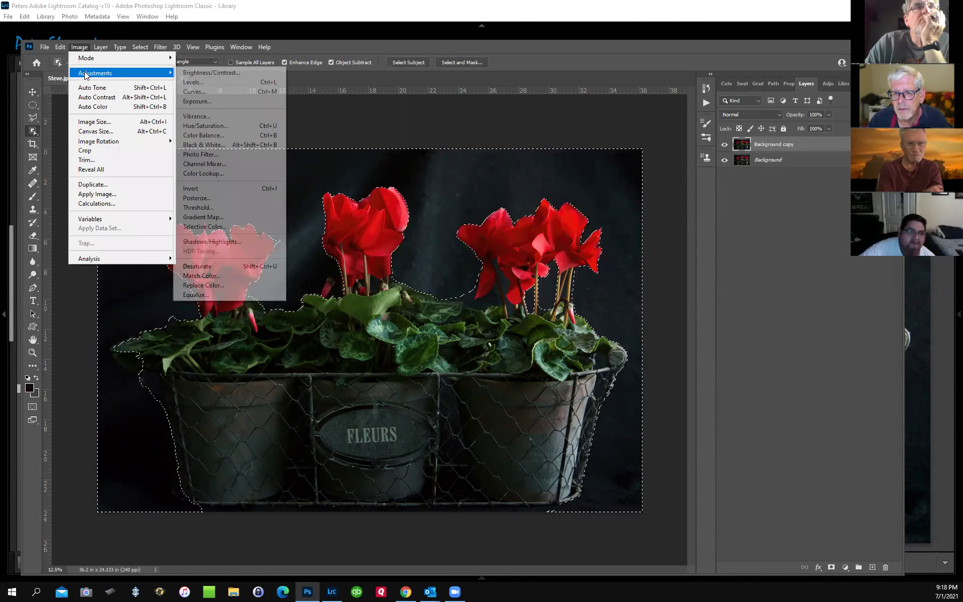
left_click(209, 82)
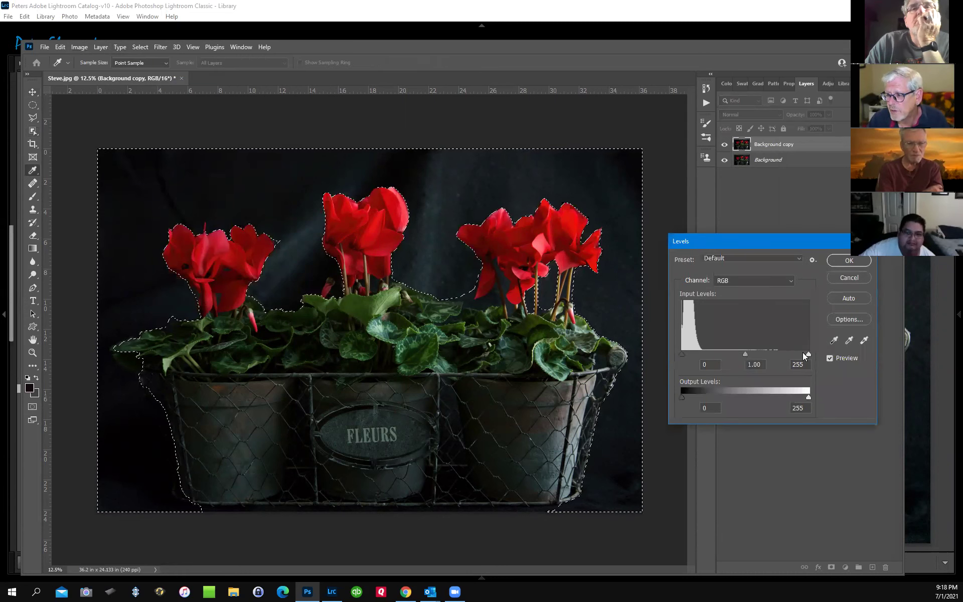
left_click_drag(683, 357, 731, 359)
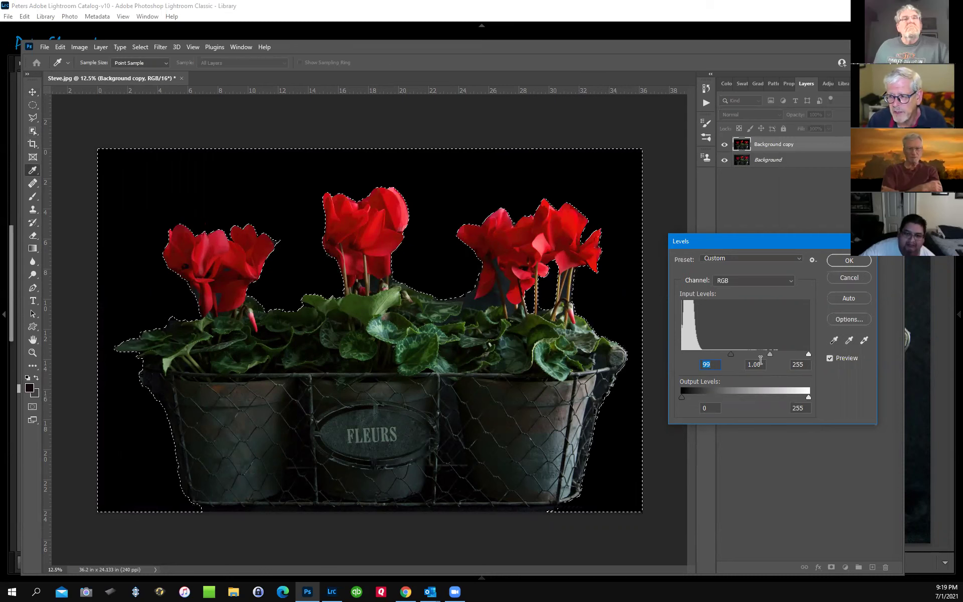
left_click(843, 260)
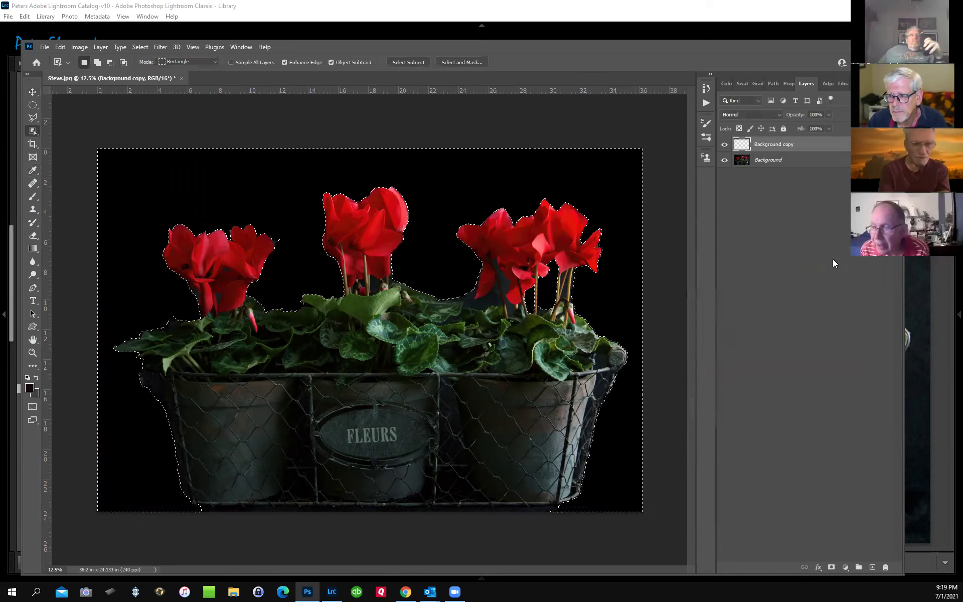
Step: Toggle the visibility of the Background copy layer to compare the backdrop before and after the Levels adjustment
left_click(724, 145)
left_click(723, 144)
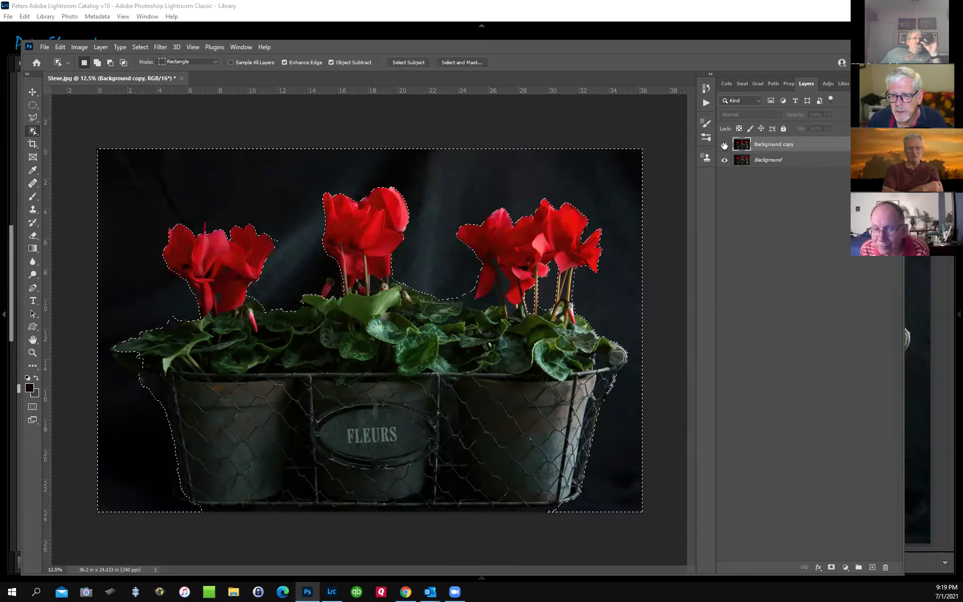
left_click(724, 145)
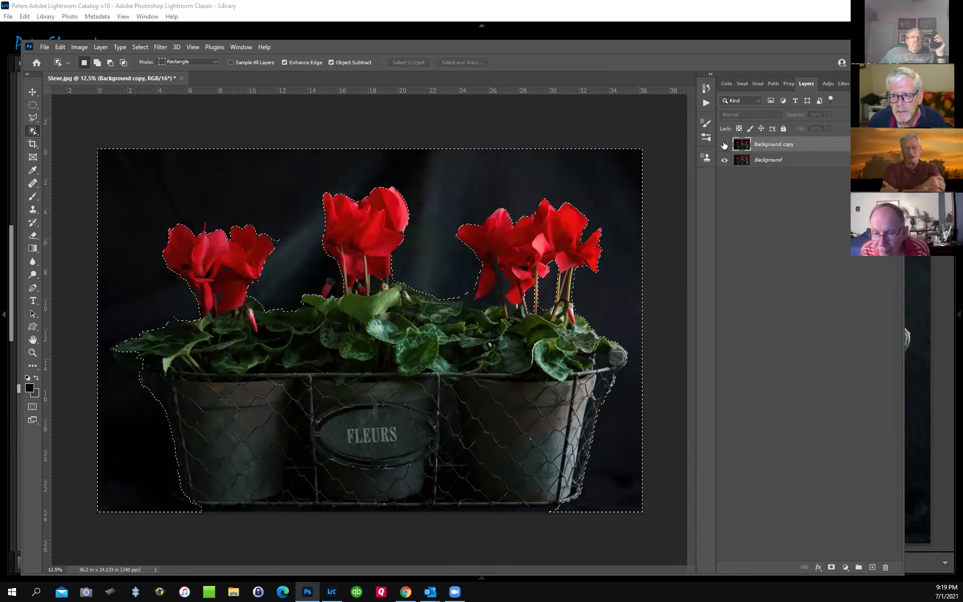
left_click(723, 145)
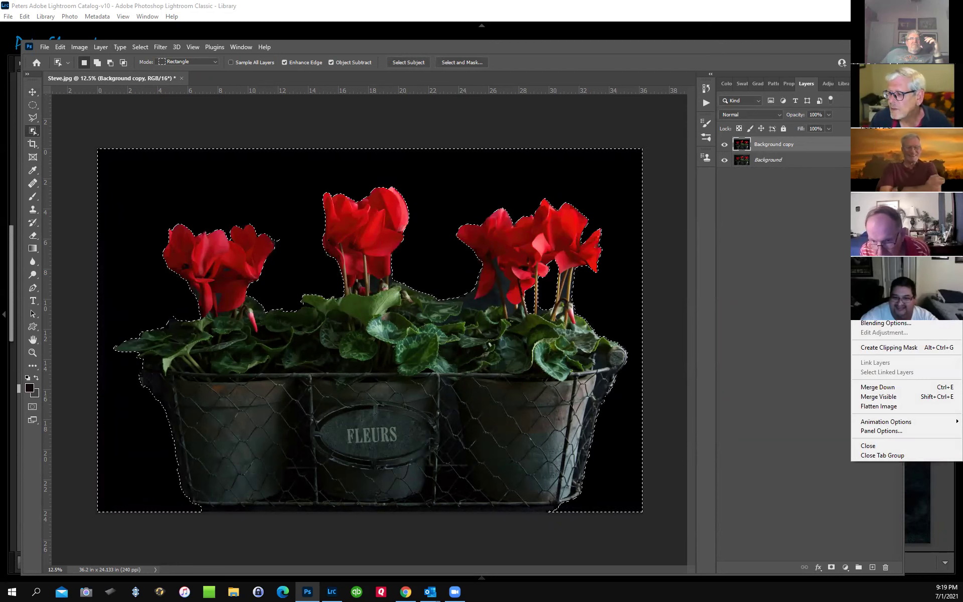
Step: Flatten the image into a single layer and clear the selection
left_click(878, 406)
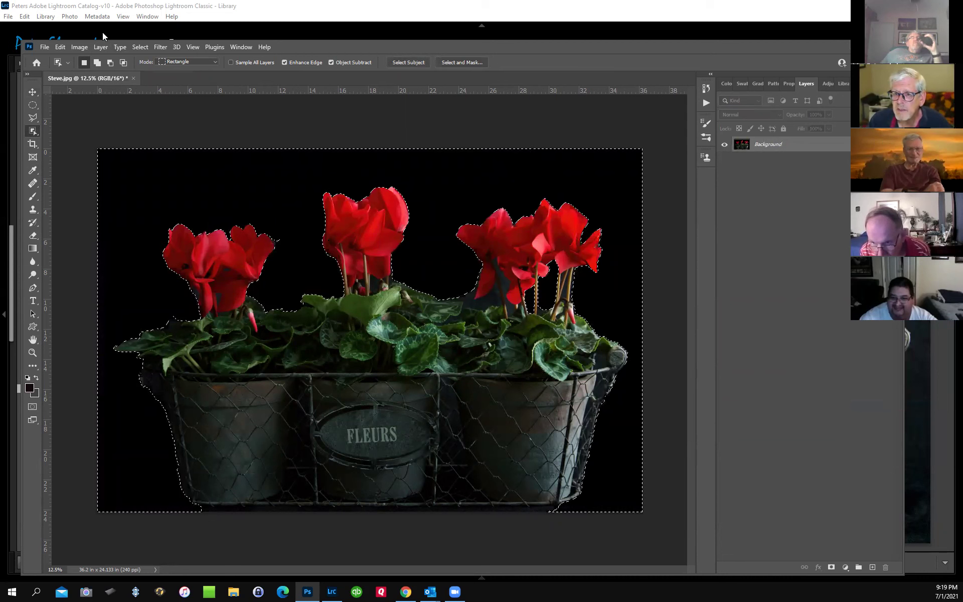
left_click(140, 47)
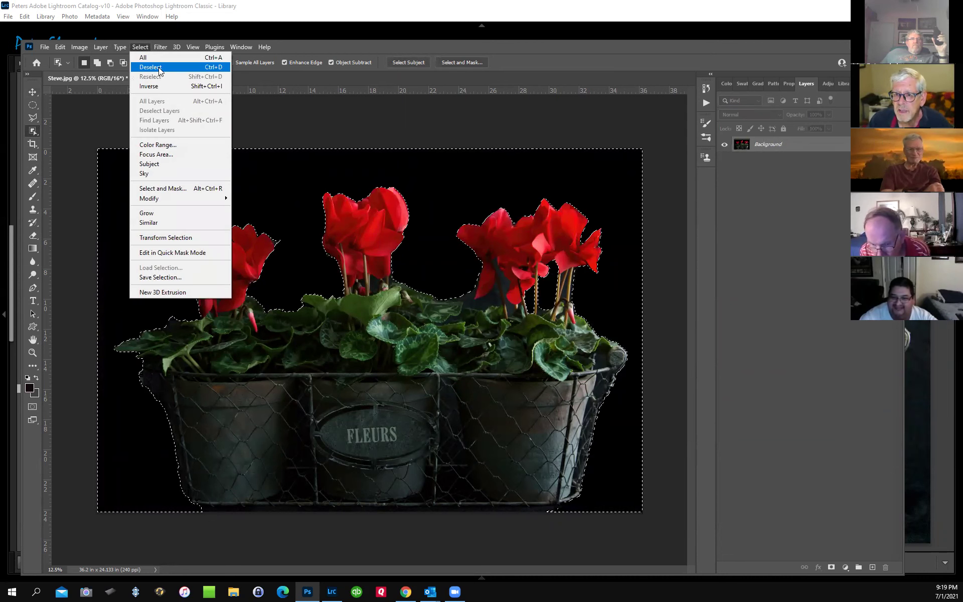
left_click(152, 66)
Step: Close the flower document with its changes saved and display the new edit in the Lightroom Classic library
left_click(134, 79)
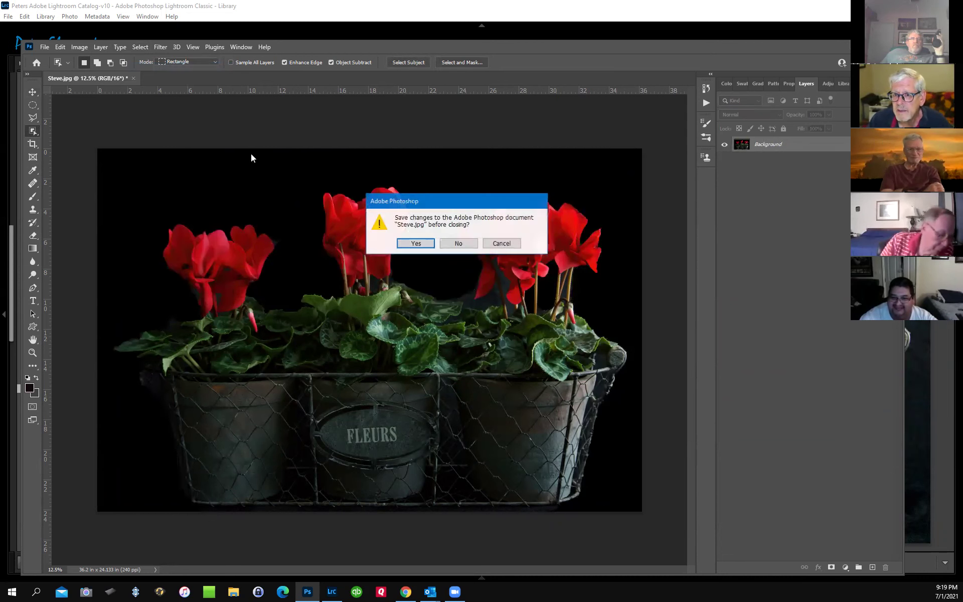
left_click(415, 244)
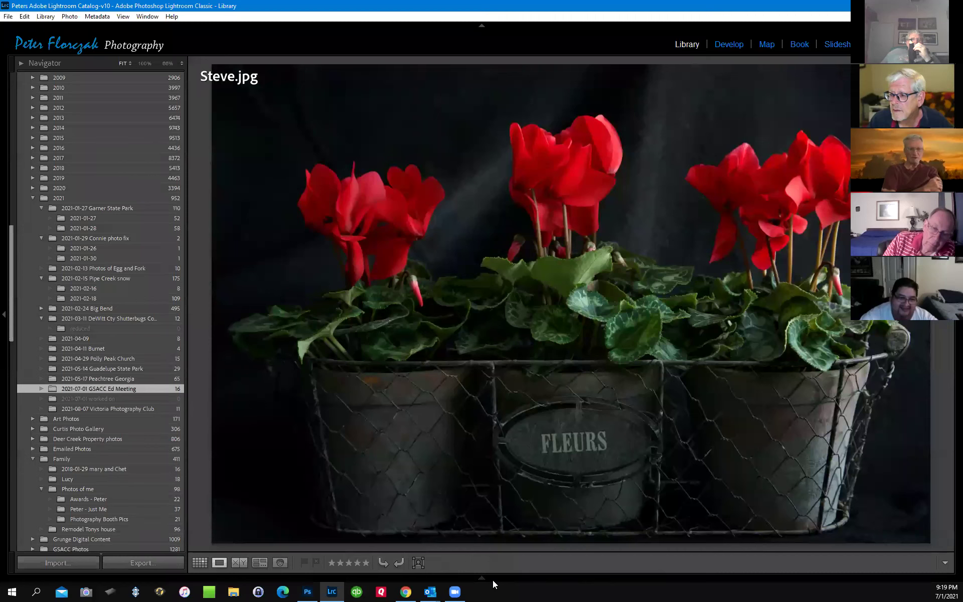
mouse_move(481, 577)
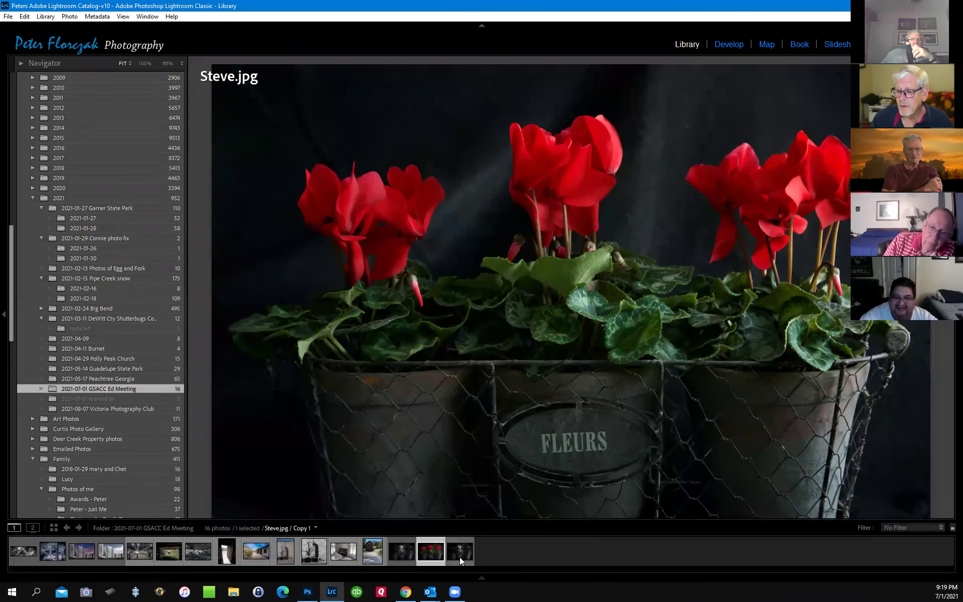
left_click(459, 557)
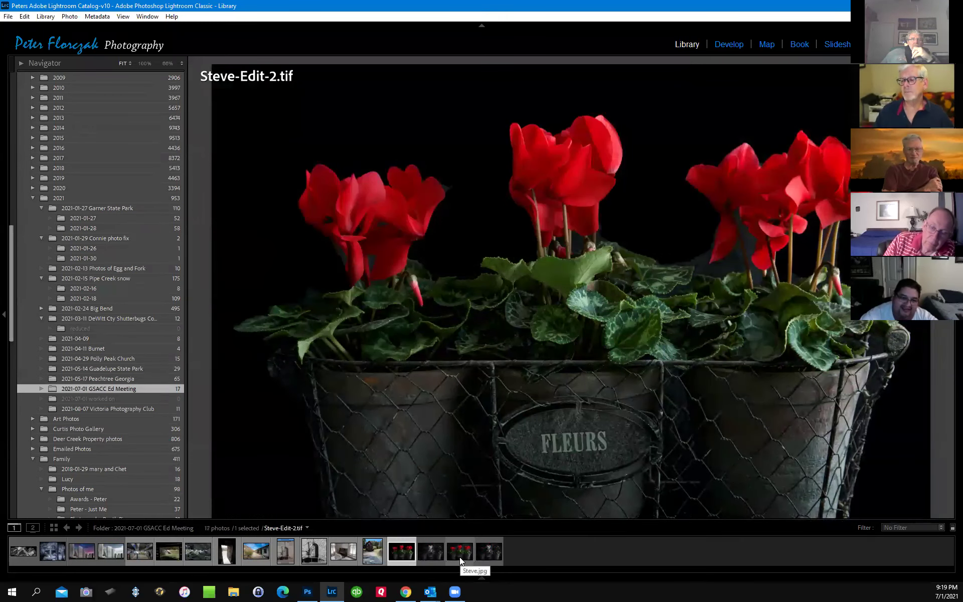
Step: Compare the black-backdrop edit with the original color photo and the black-and-white versions of the flowers
left_click(486, 551)
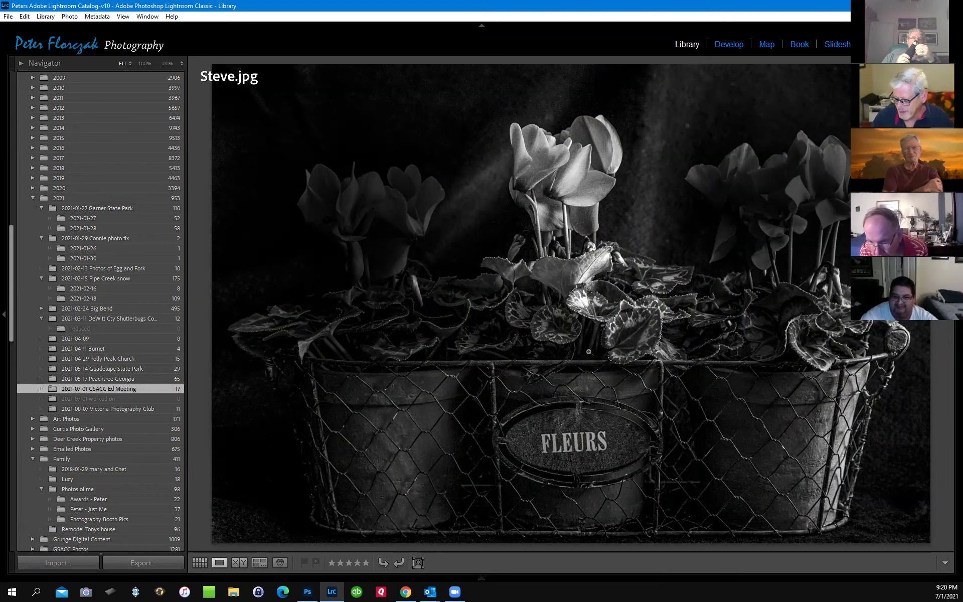
key("v")
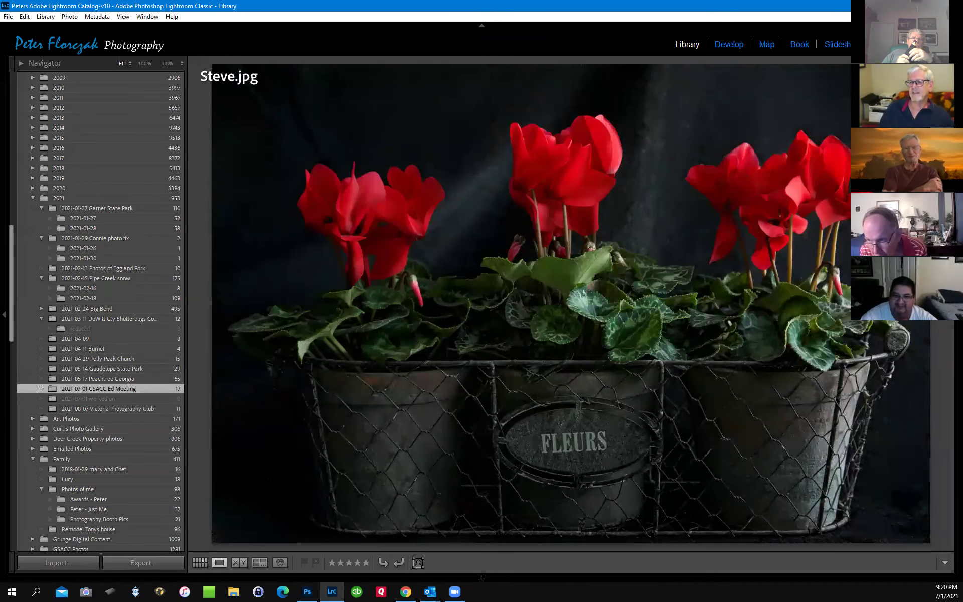
key("Right")
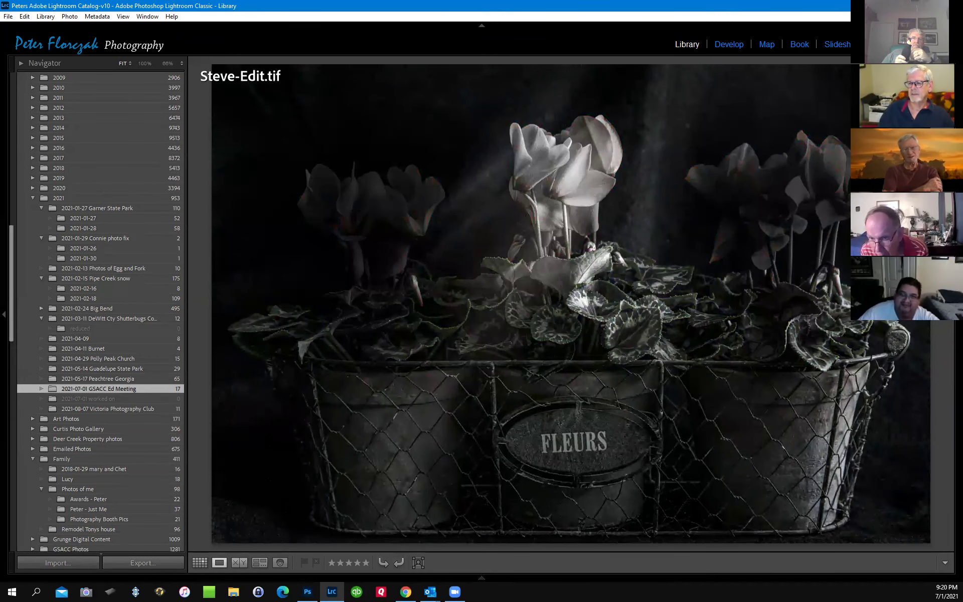
key("Right")
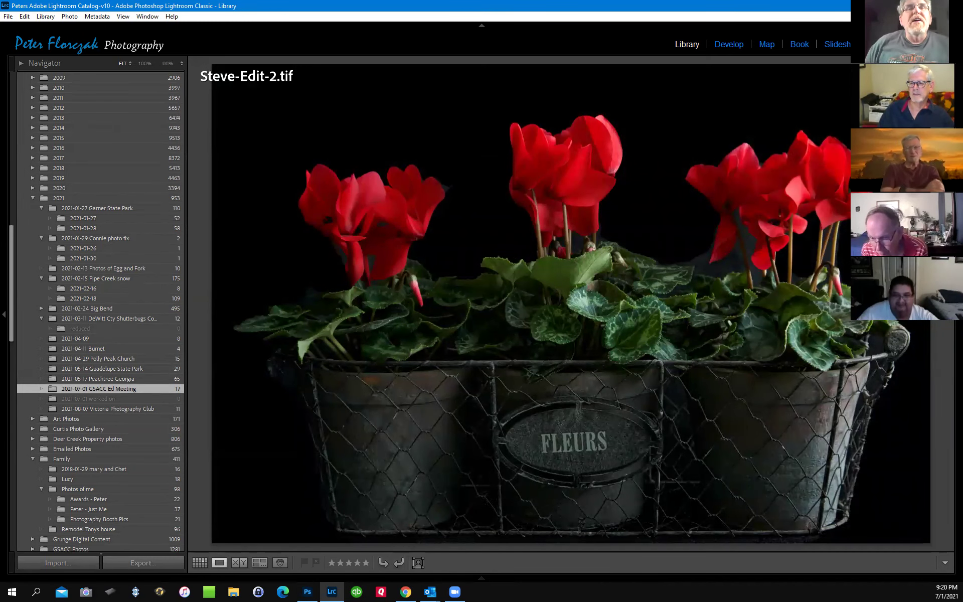
key("Left")
key("Left")
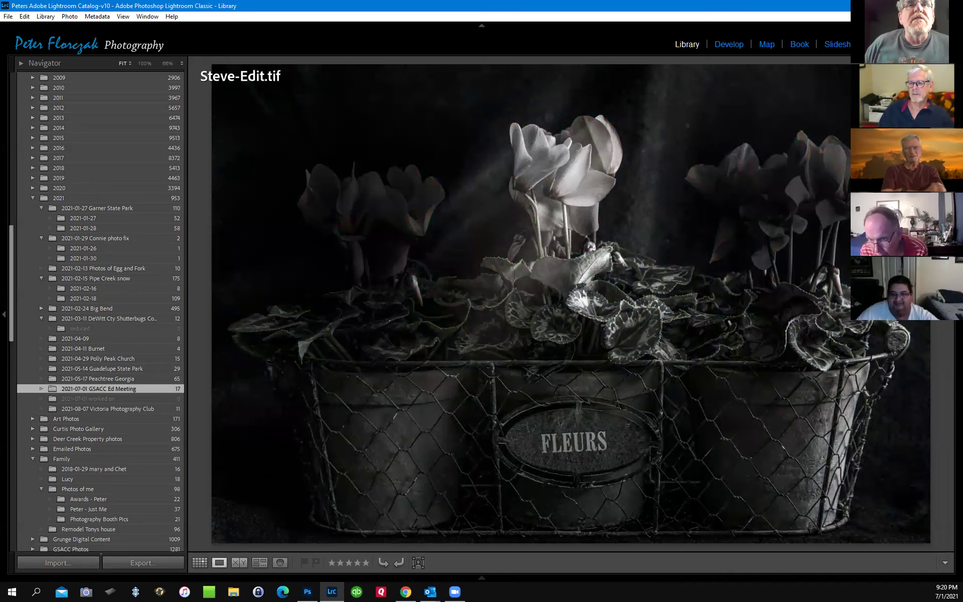
key("Right")
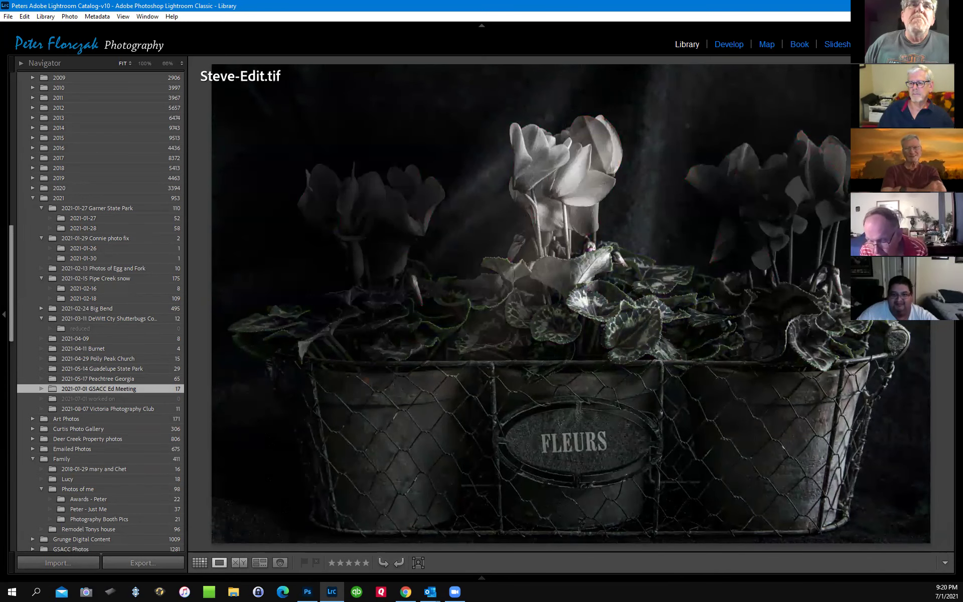
key("Right")
key("Right")
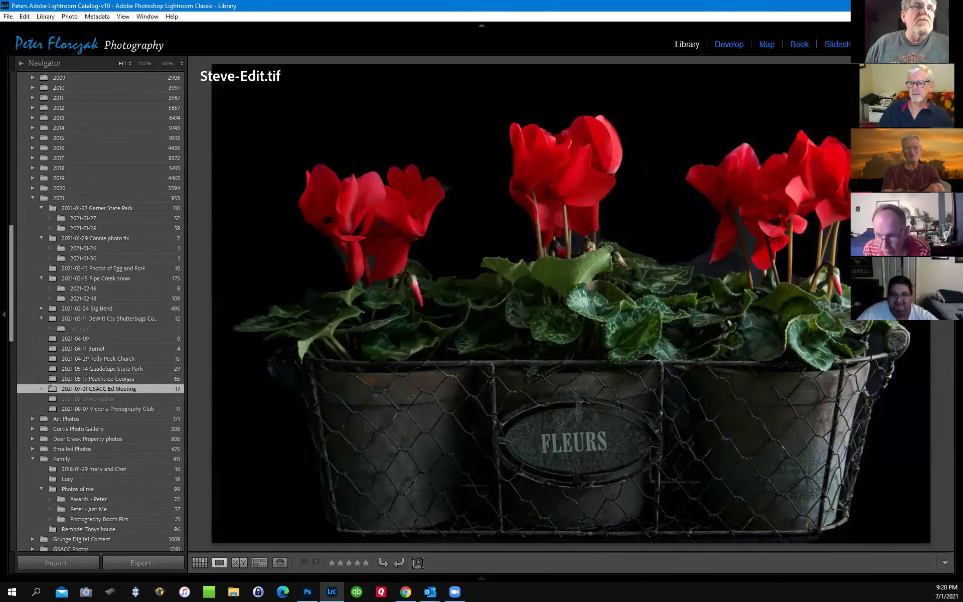
key("Left")
key("Left")
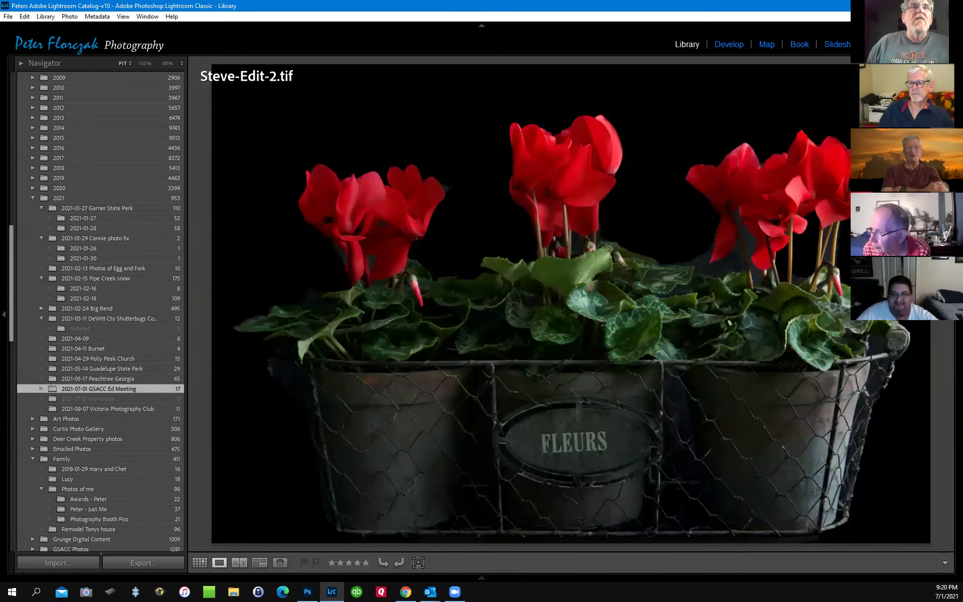
key("Left")
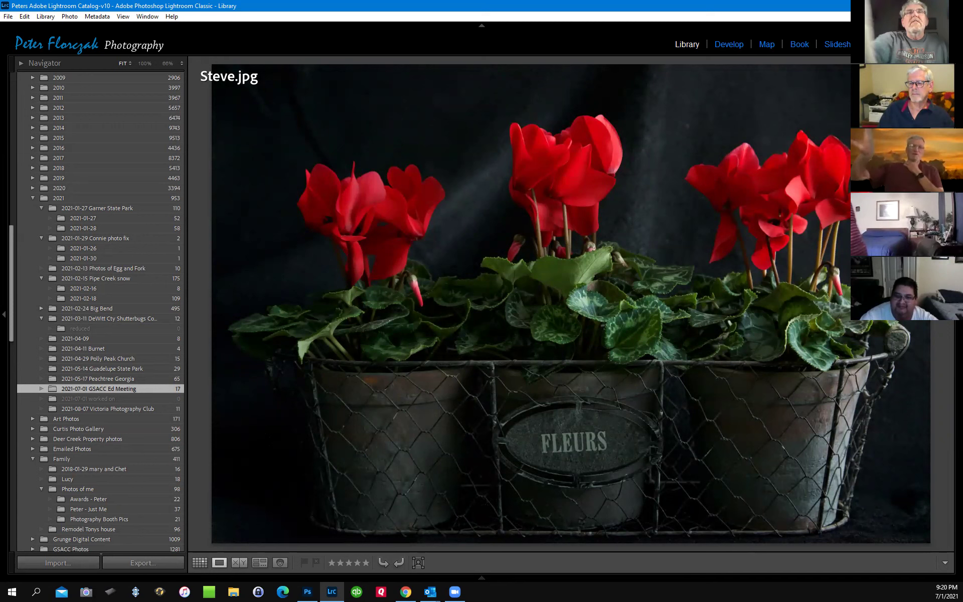
key("v")
key("Right")
key("Right")
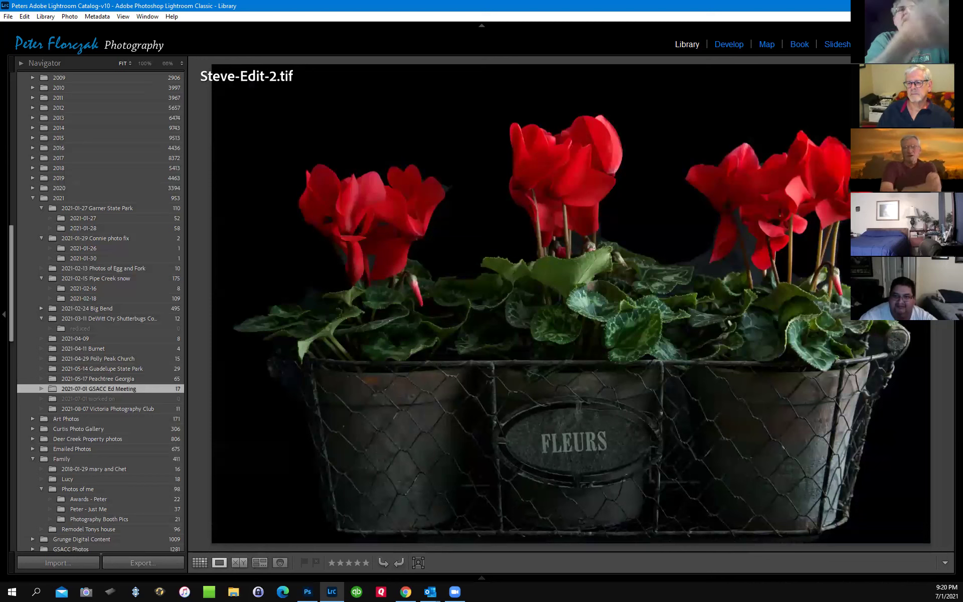
Step: Open a copy of the black-backdrop flower photo with Lightroom adjustments in Adobe Photoshop 2021
right_click(535, 171)
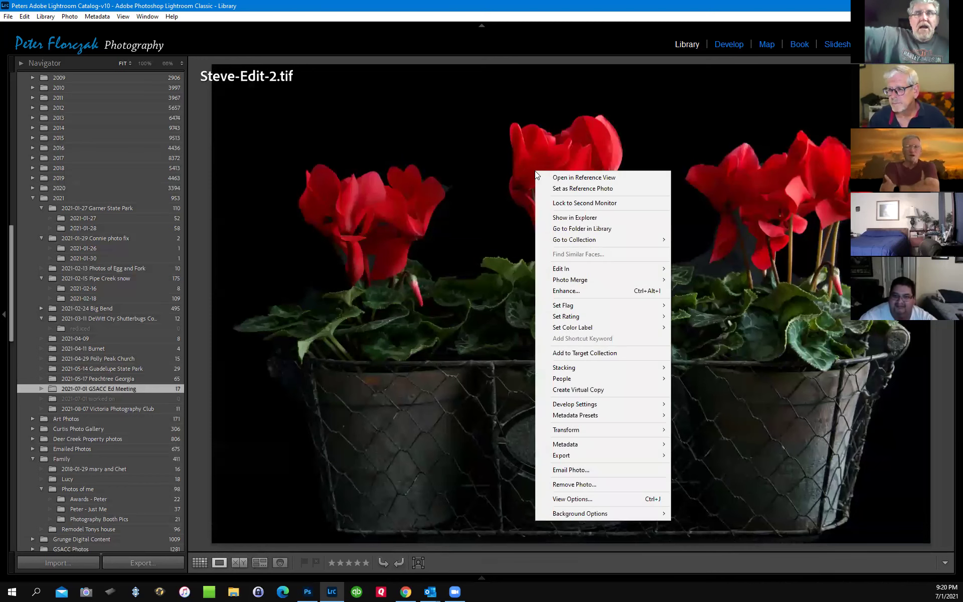
mouse_move(571, 270)
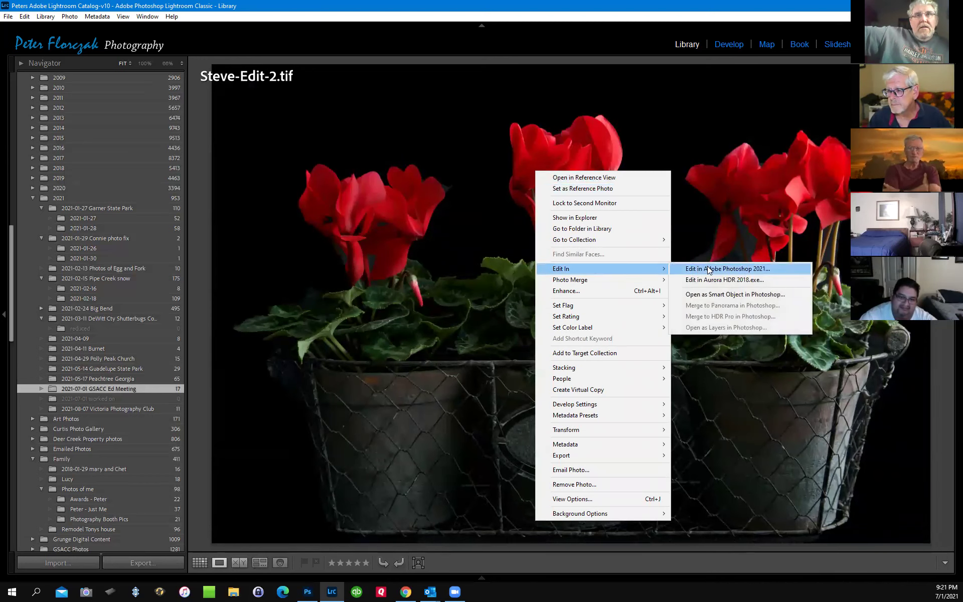
left_click(777, 271)
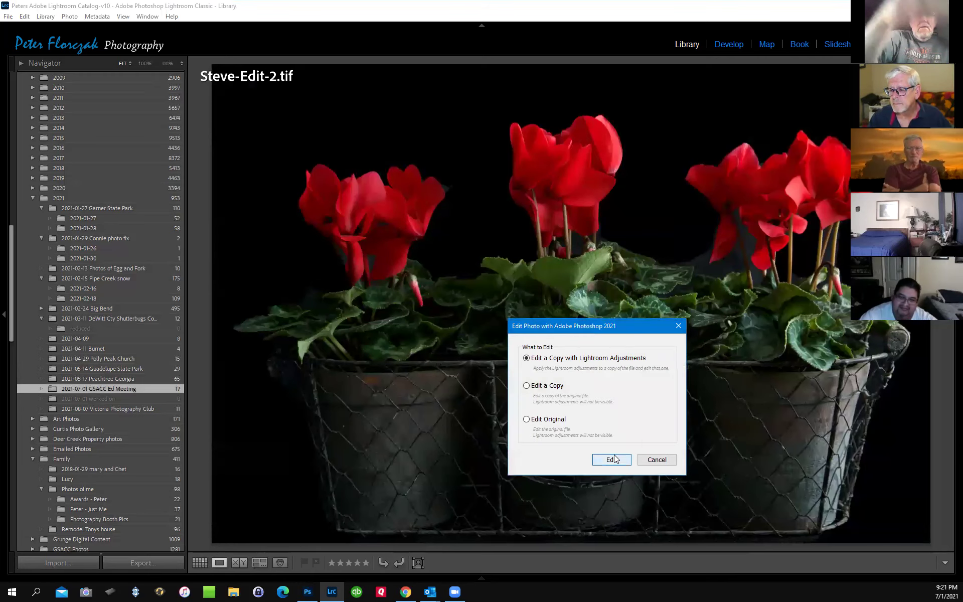
left_click(612, 458)
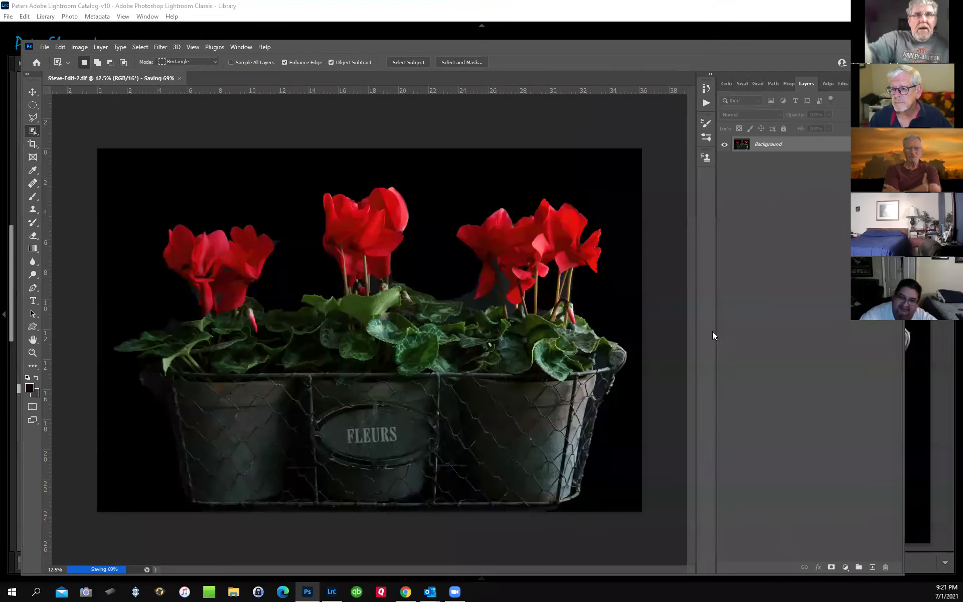
Step: Duplicate the Background layer and open the copy in the Luminar AI filter's editing tools
left_click_drag(767, 146, 872, 566)
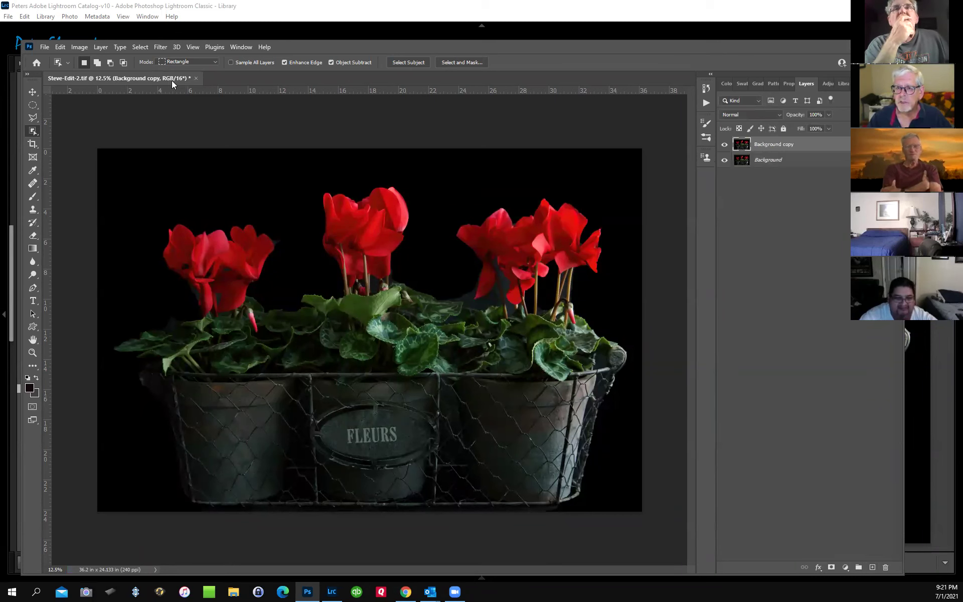
left_click(160, 47)
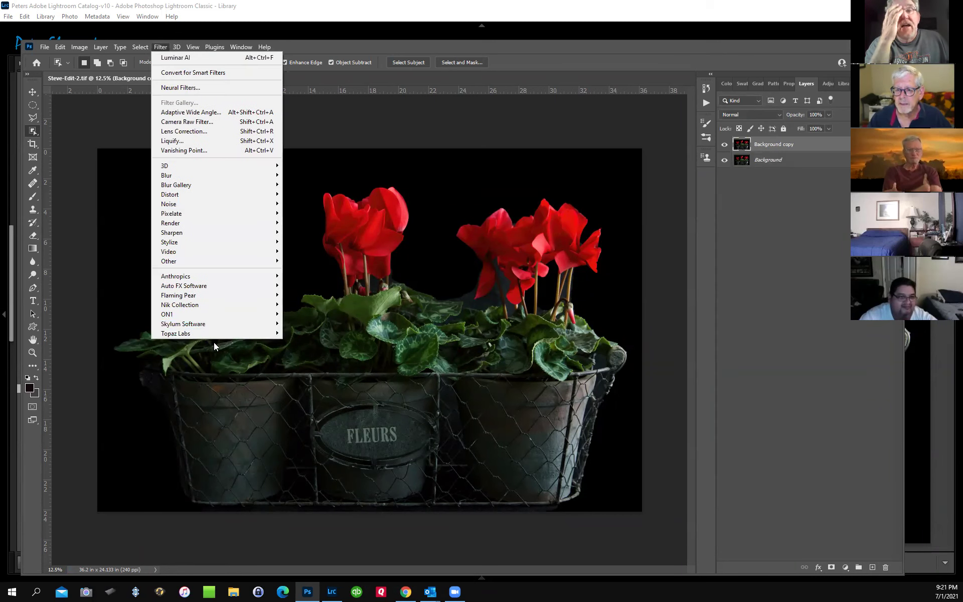
mouse_move(209, 326)
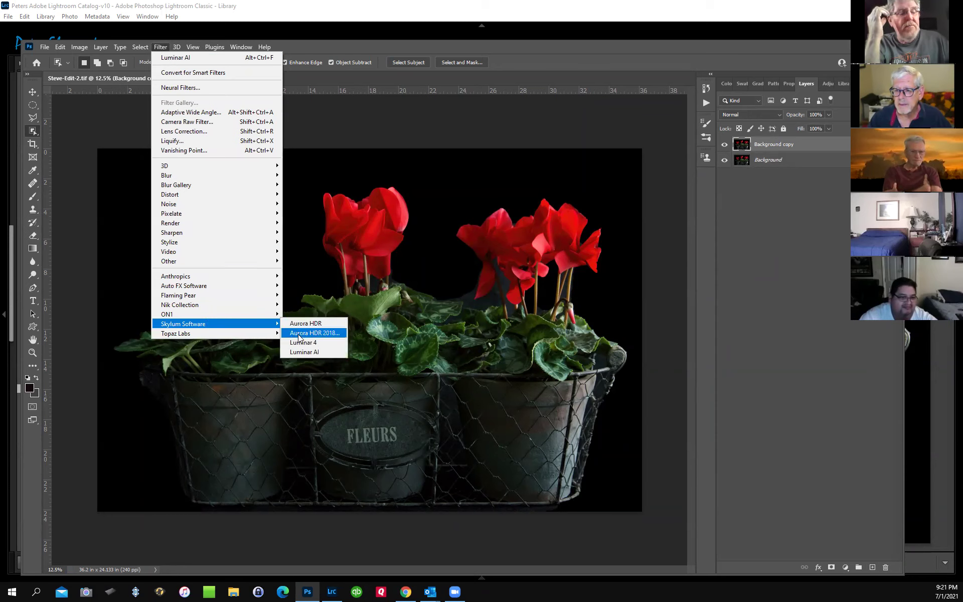
left_click(304, 352)
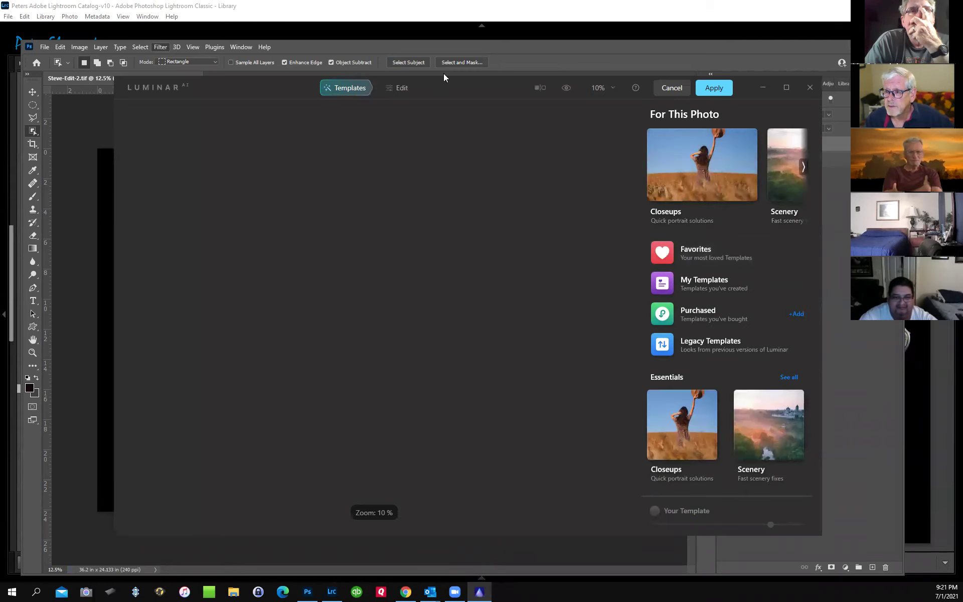
left_click(402, 89)
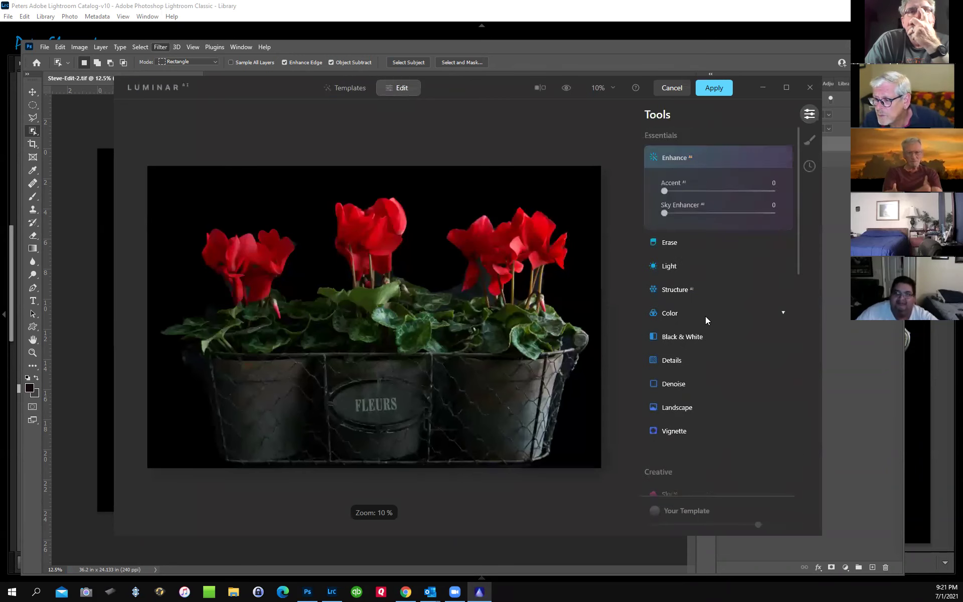
Step: Start the Sunrays effect and place the sun center at the photo's upper edge, above the right flower cluster
scroll(717, 388, "down", 3)
scroll(717, 406, "down", 2)
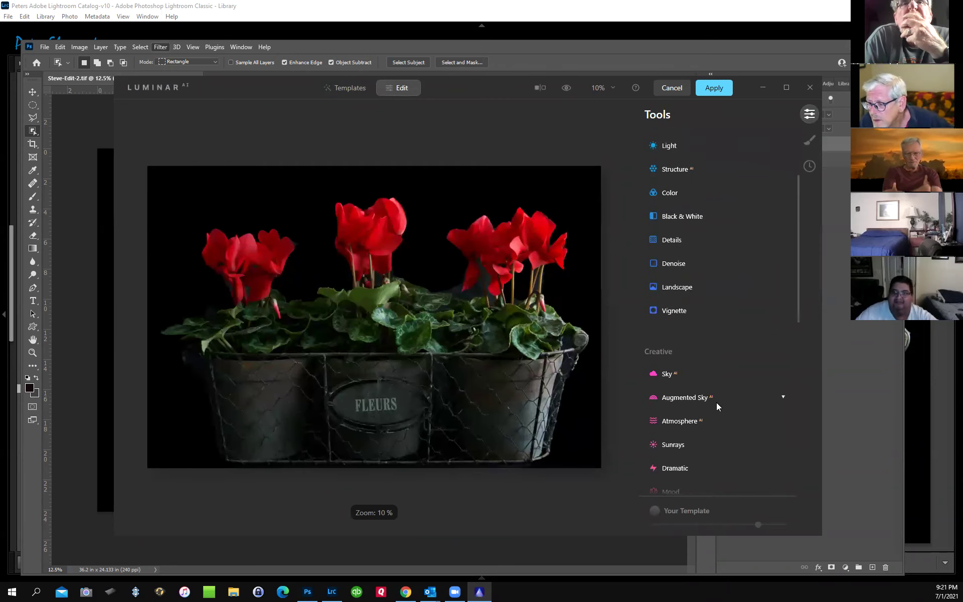
scroll(723, 431, "down", 1)
left_click(669, 420)
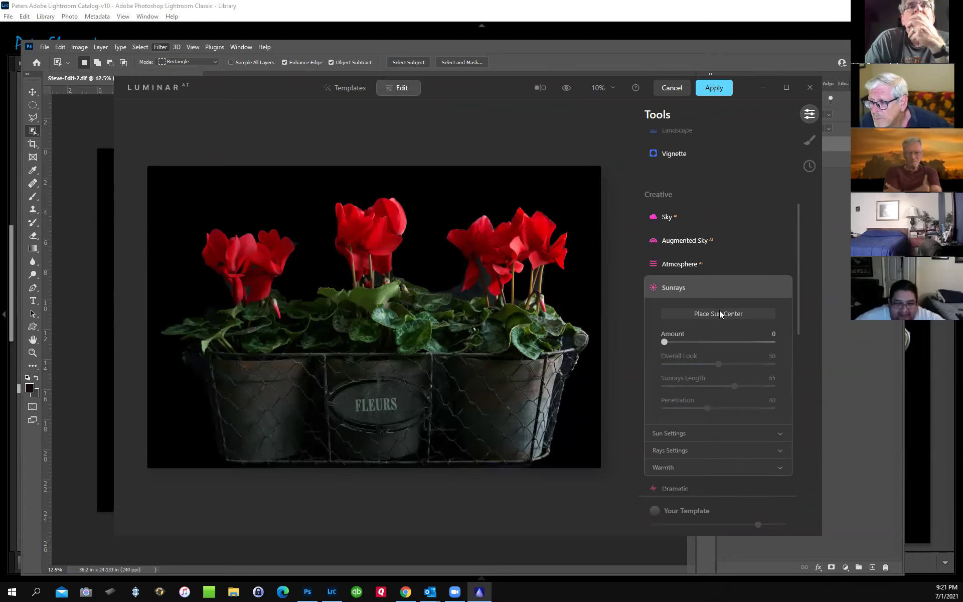
left_click(719, 312)
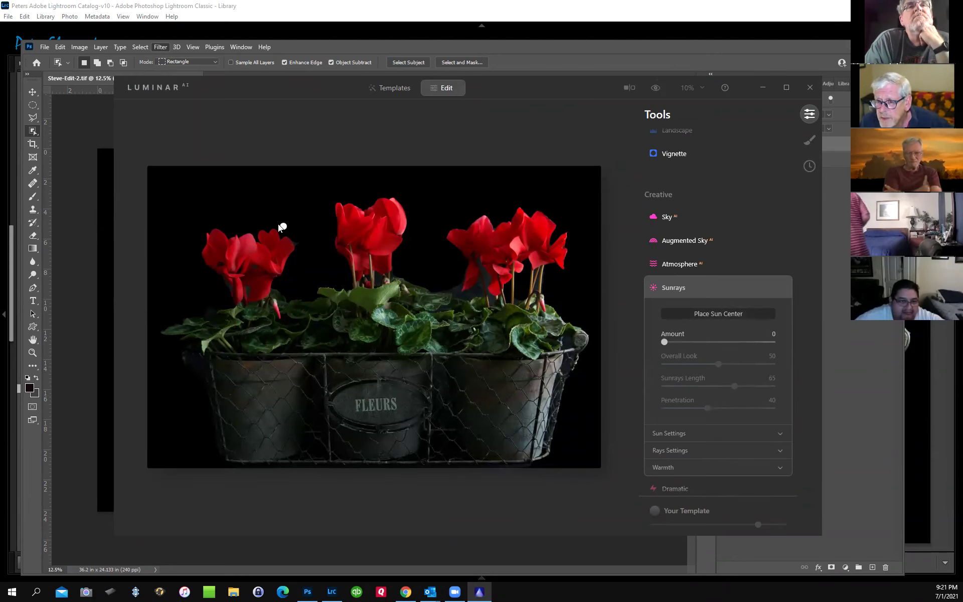
left_click_drag(283, 224, 531, 177)
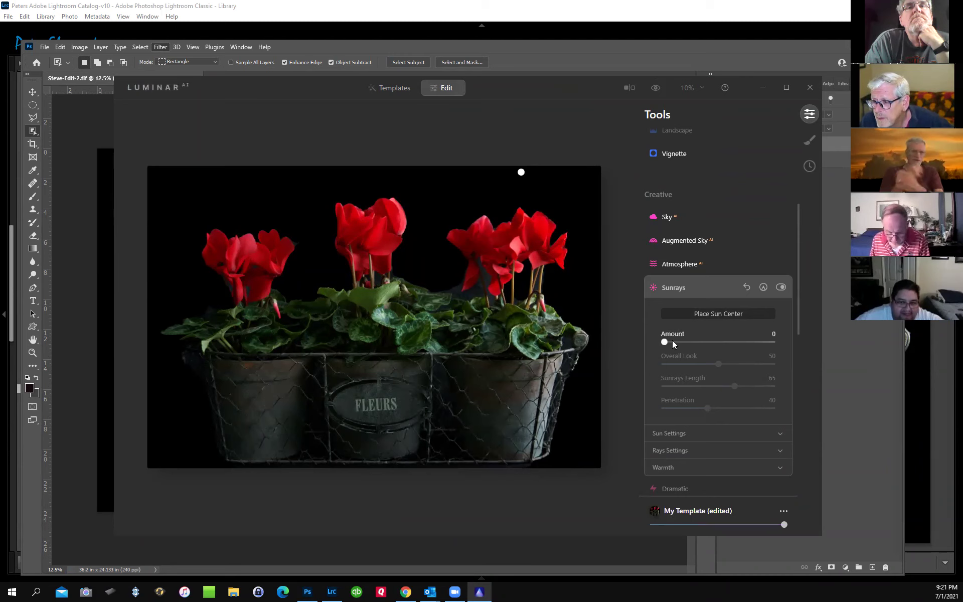
Step: Set the sunrays Amount to 43 and the Sunrays Length to 68
left_click_drag(674, 340, 711, 342)
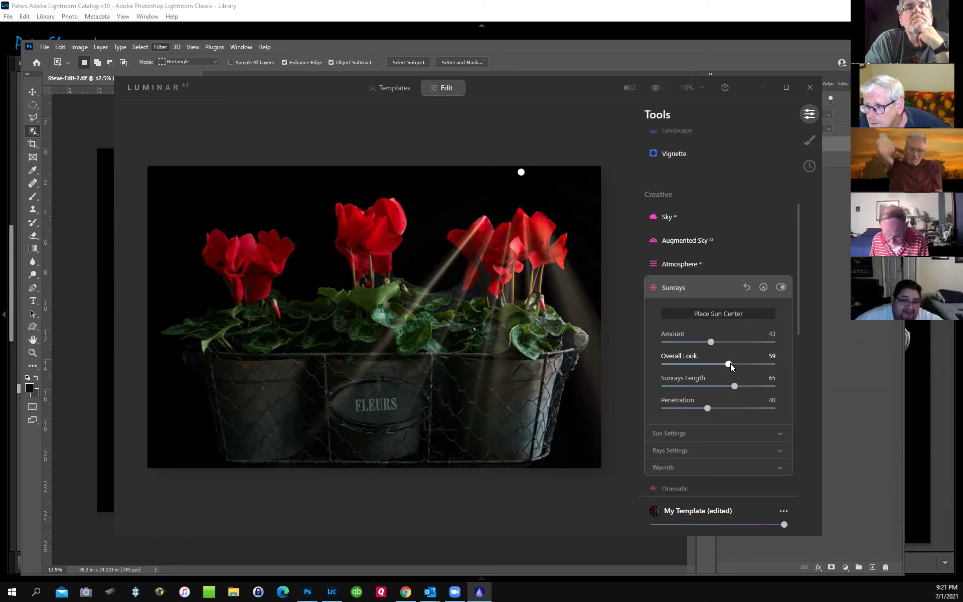
left_click_drag(732, 383, 738, 383)
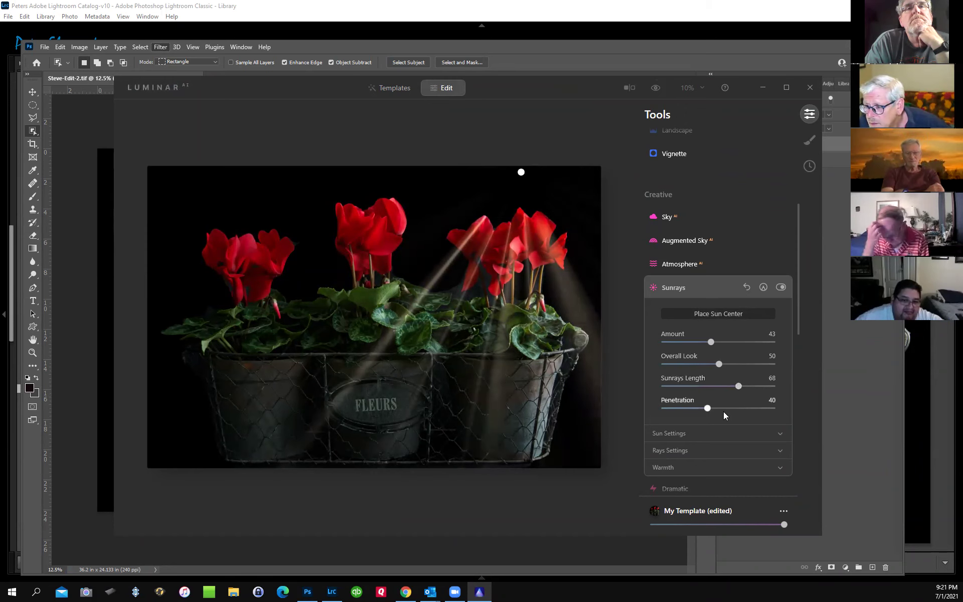
Step: Expand the Sun Settings and Rays Settings, and move the sun center to the photo's upper-right corner
left_click(687, 434)
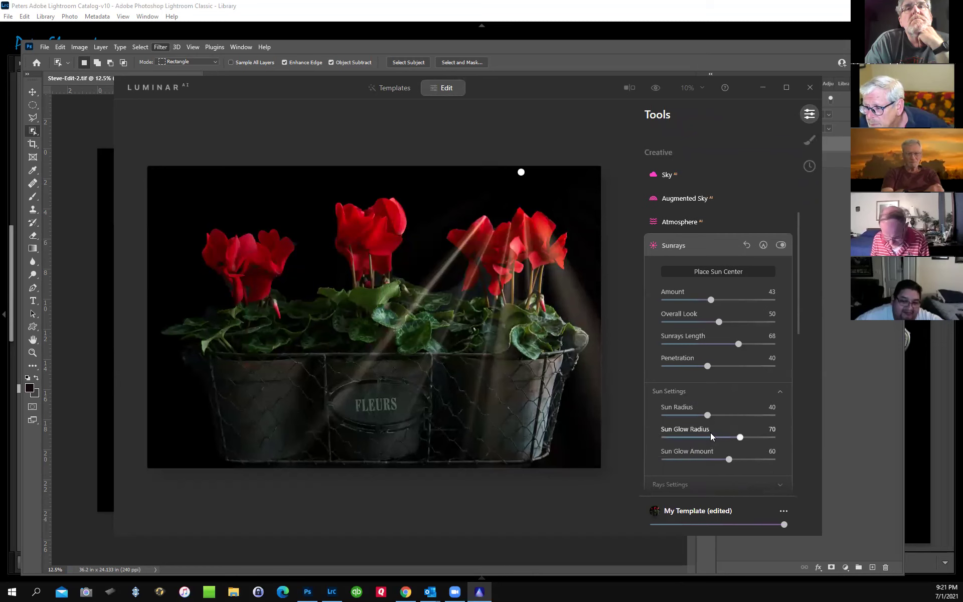
scroll(710, 433, "down", 2)
left_click(702, 436)
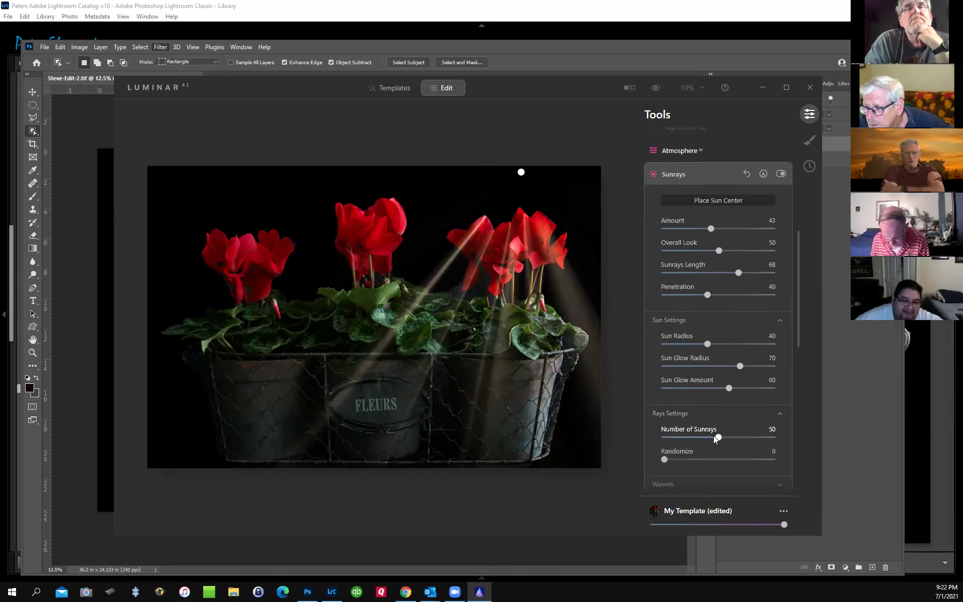
scroll(714, 435, "down", 2)
left_click_drag(520, 171, 595, 169)
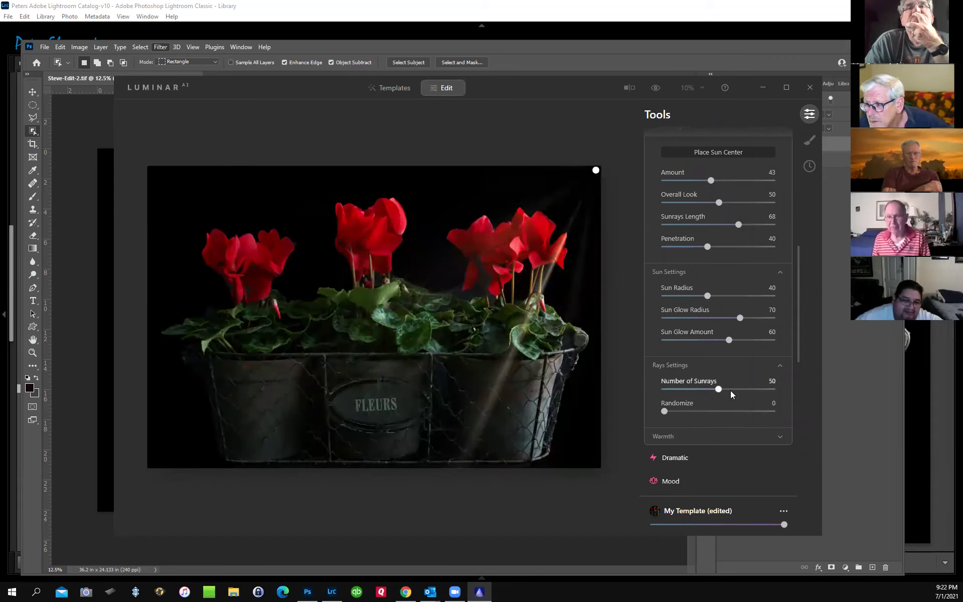